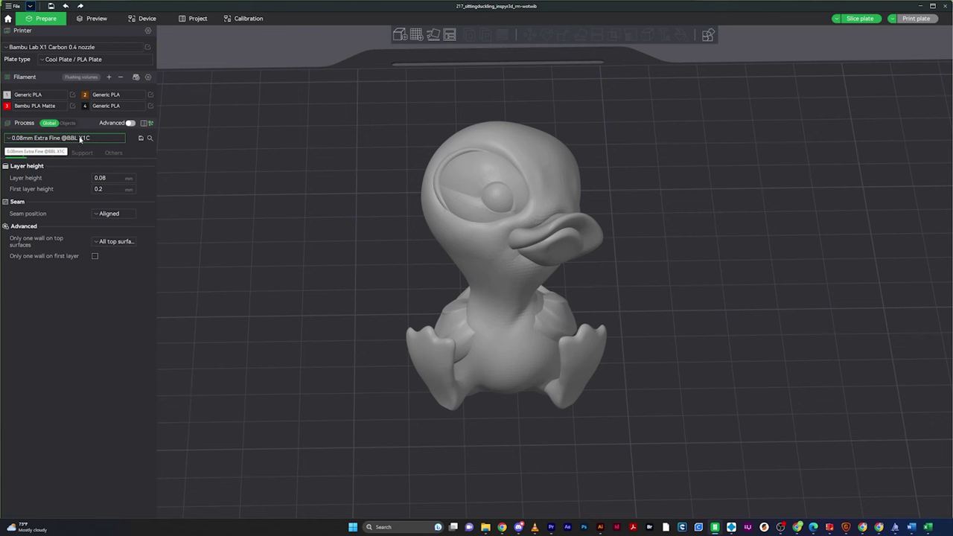
left_click(9, 139)
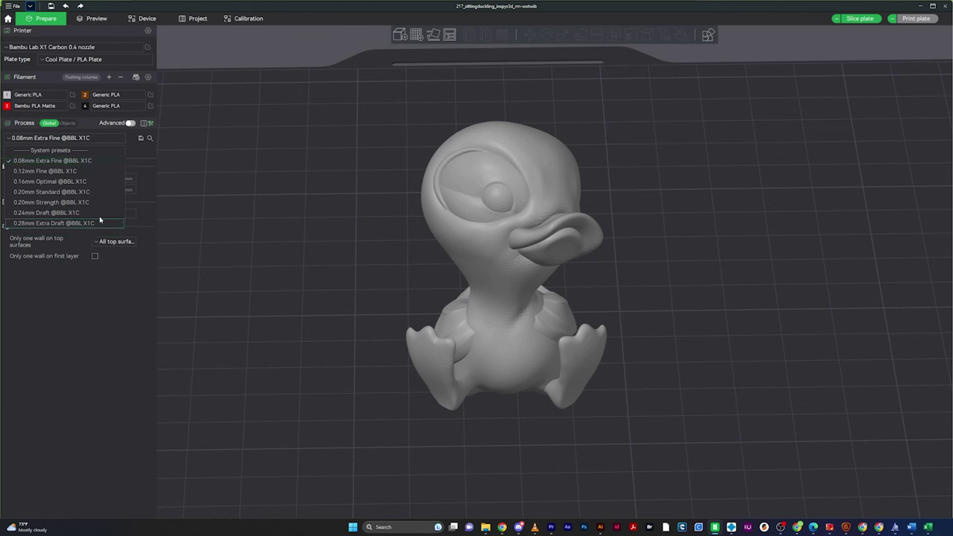
left_click(93, 163)
left_click(859, 19)
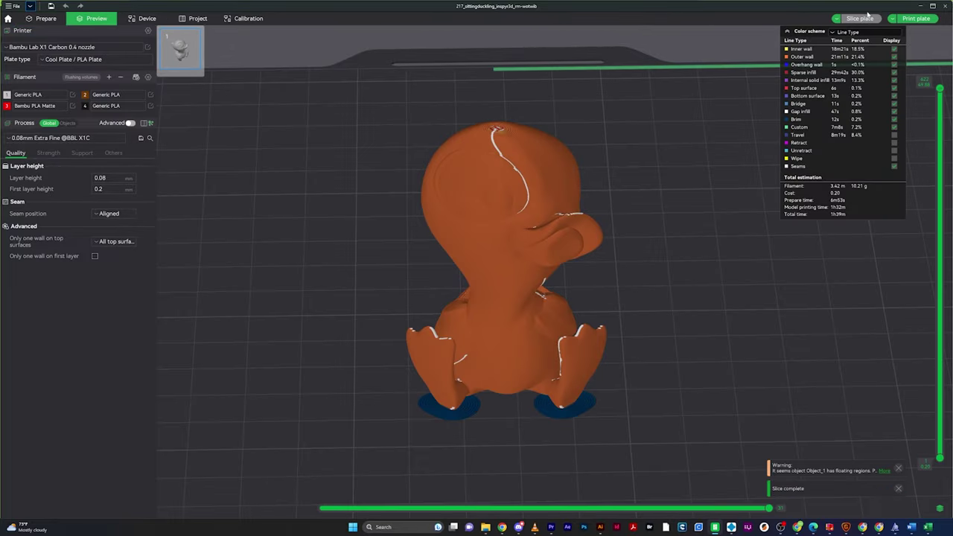
scroll(528, 246, "up", 10)
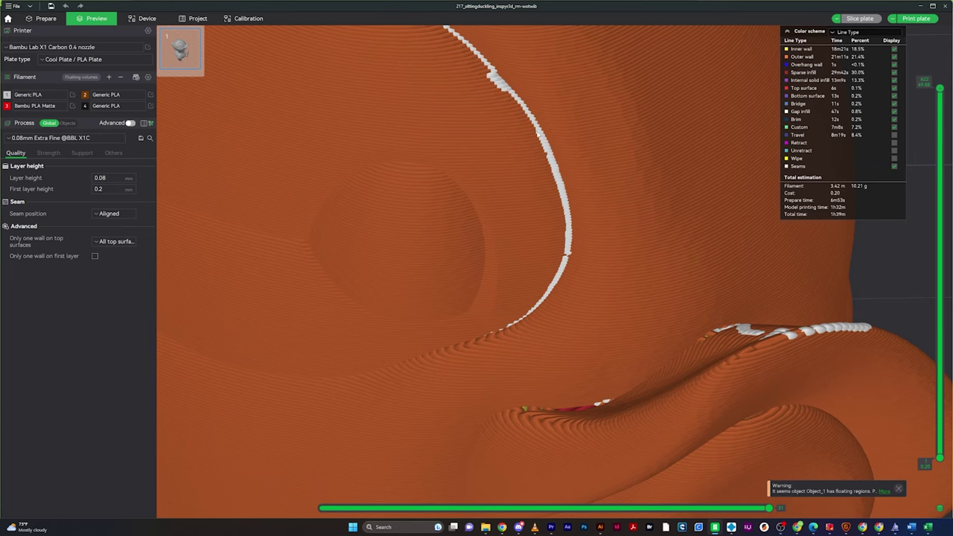
scroll(588, 238, "down", 10)
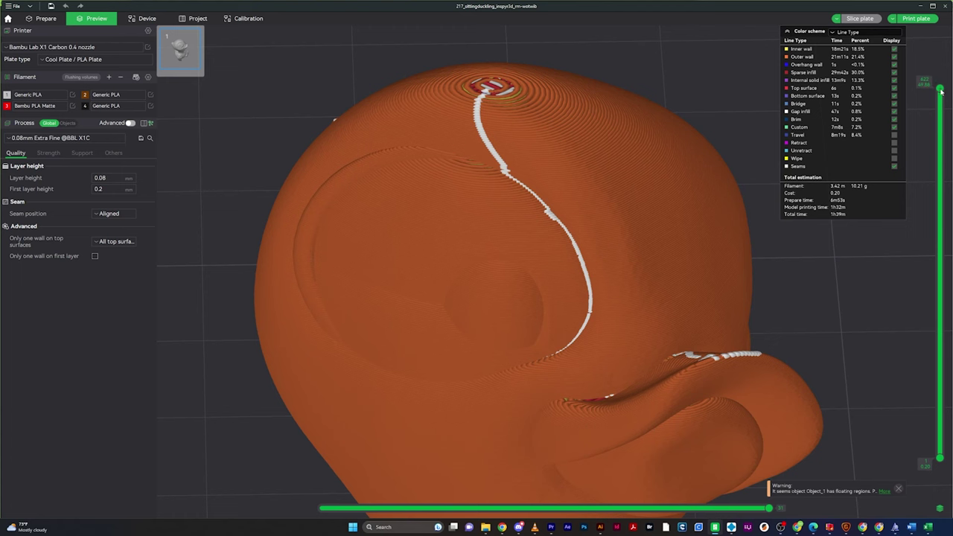
scroll(685, 146, "down", 5)
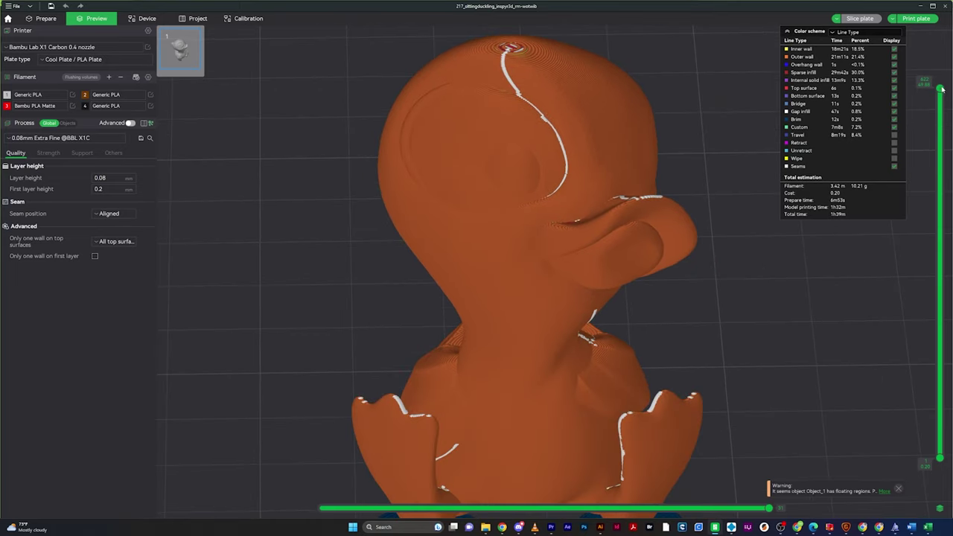
mouse_move(940, 90)
left_mouse_down()
mouse_move(940, 248)
mouse_move(937, 75)
left_mouse_up()
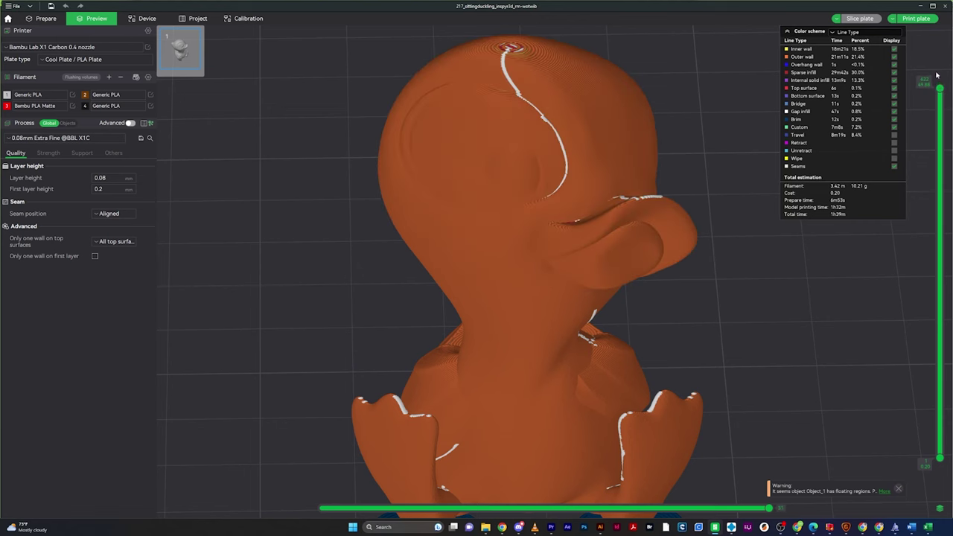
left_click(37, 138)
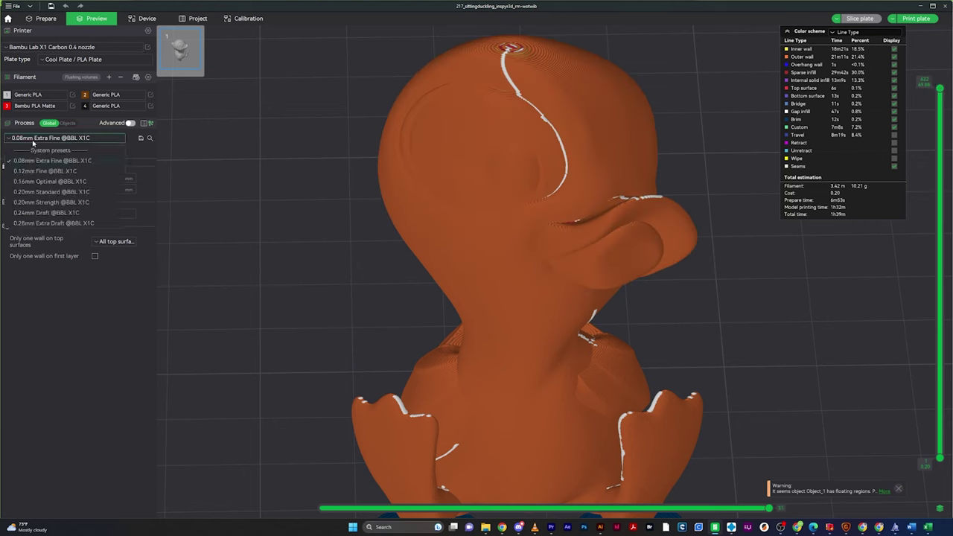
left_click(29, 223)
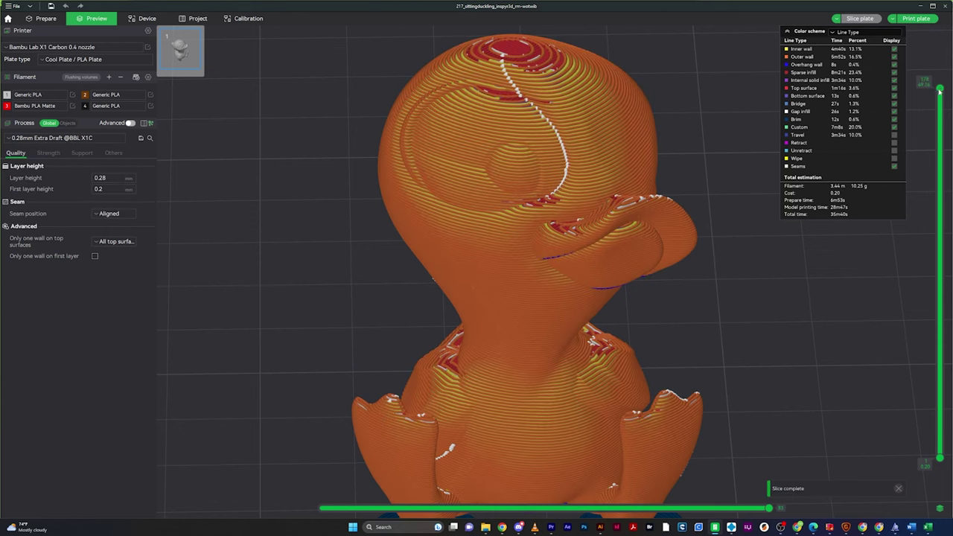
mouse_move(940, 89)
left_mouse_down()
mouse_move(940, 242)
mouse_move(939, 89)
left_mouse_up()
left_click(48, 136)
left_click(49, 165)
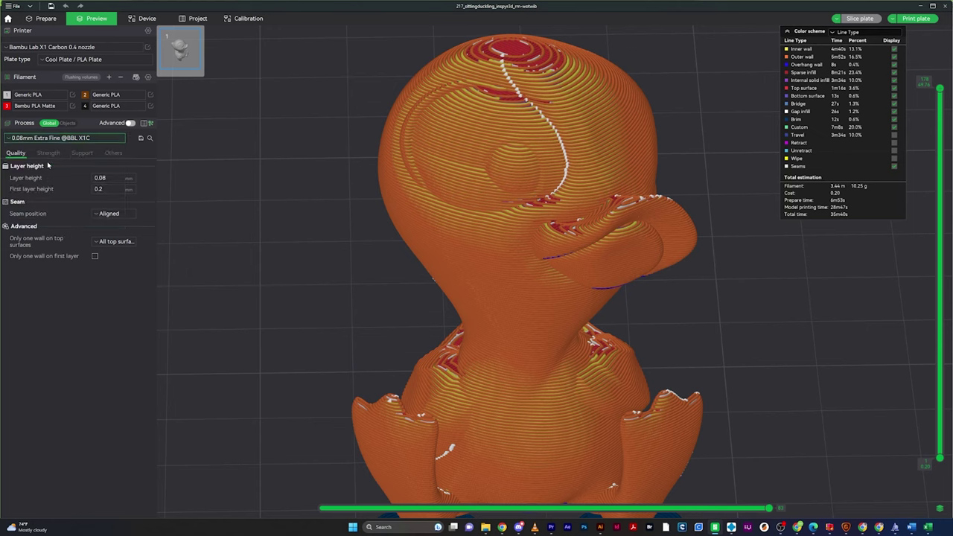
left_click(860, 18)
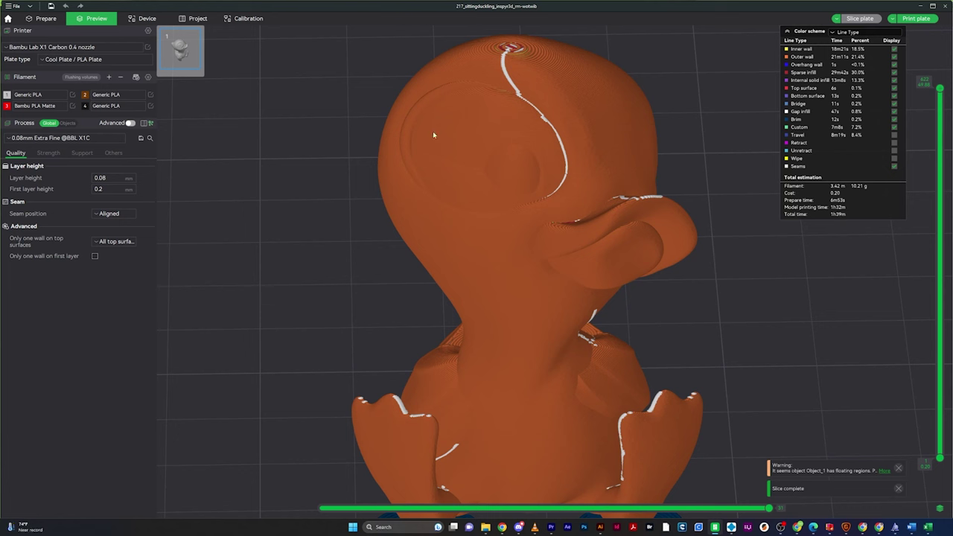
left_click(41, 138)
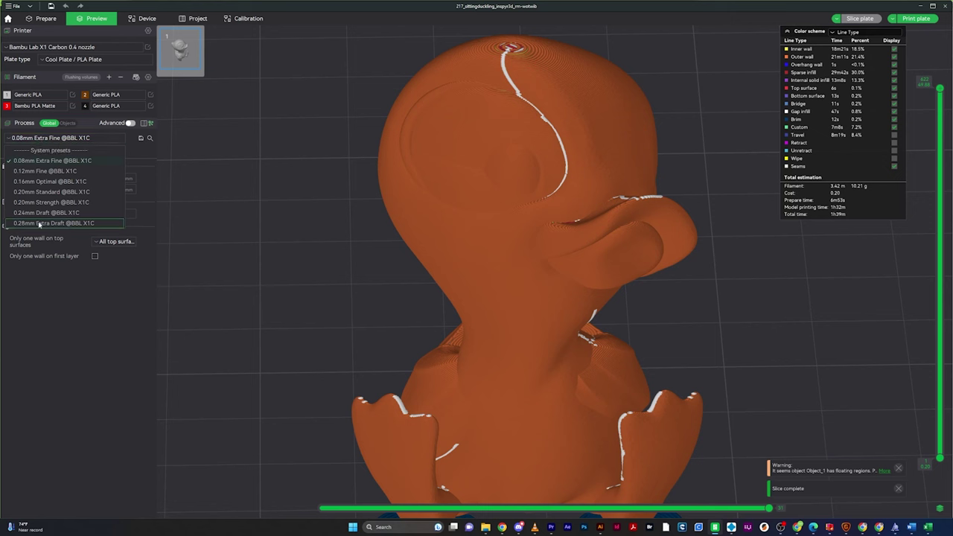
left_click(241, 191)
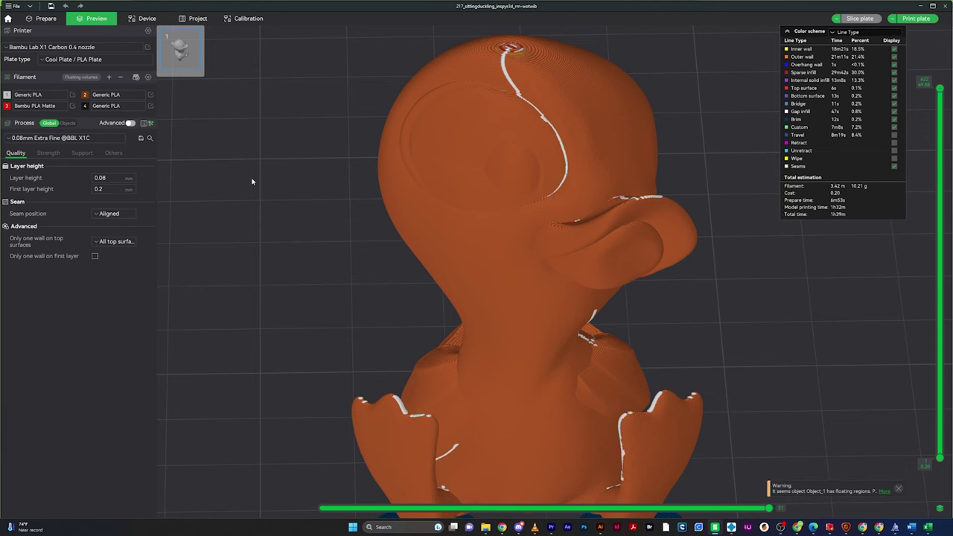
Examine the layer rings and top surface at the crown of the duckling's head from close up
left_click_drag(253, 181, 430, 181)
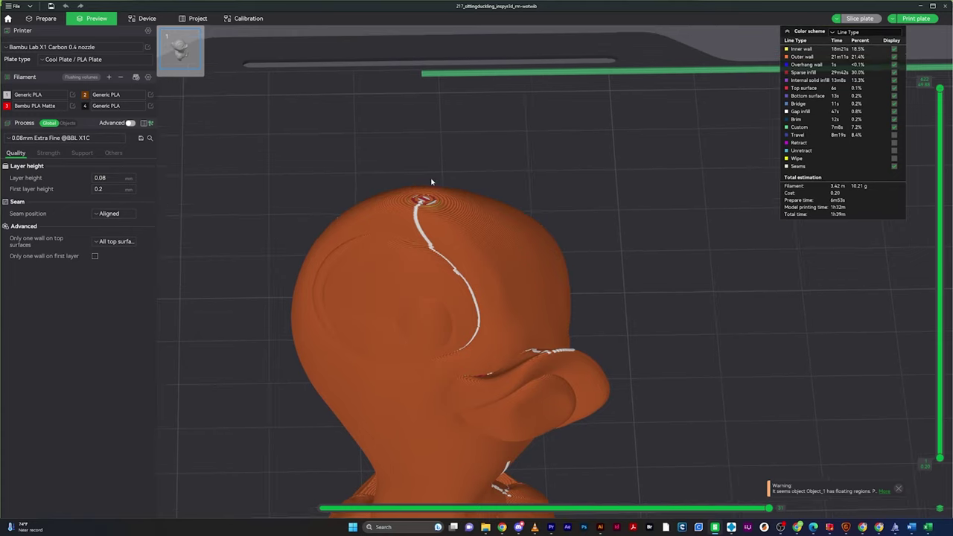
scroll(432, 181, "up", 8)
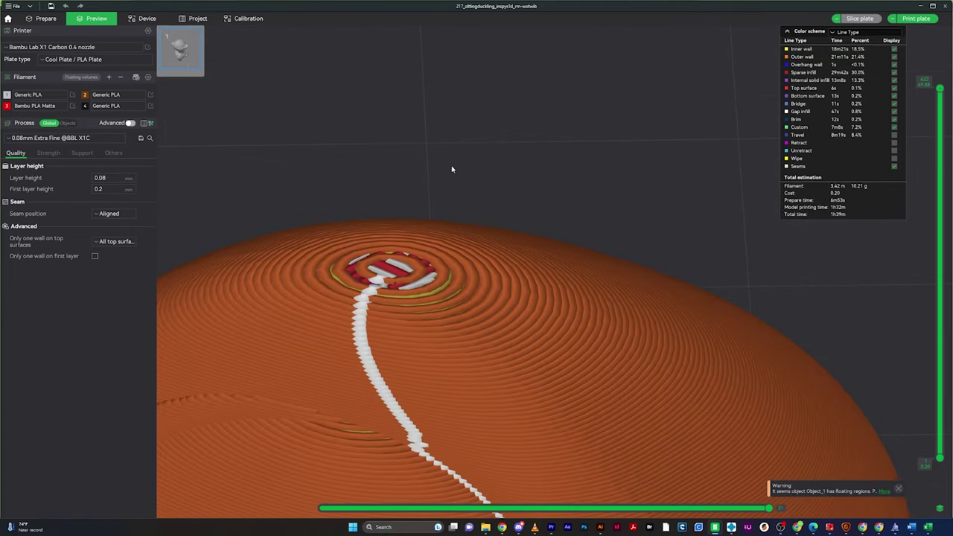
middle_click_drag(460, 208, 615, 104)
scroll(618, 96, "down", 5)
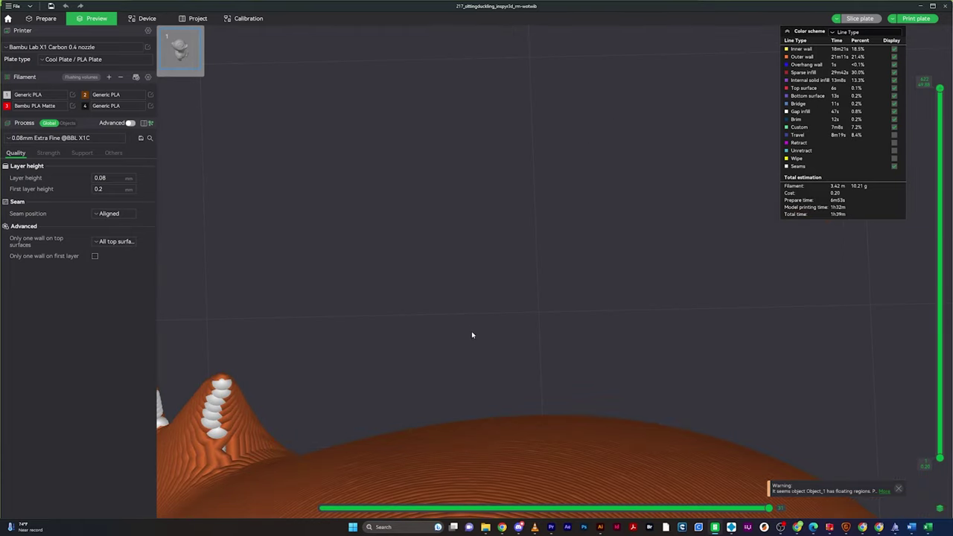
middle_click_drag(471, 335, 493, 61)
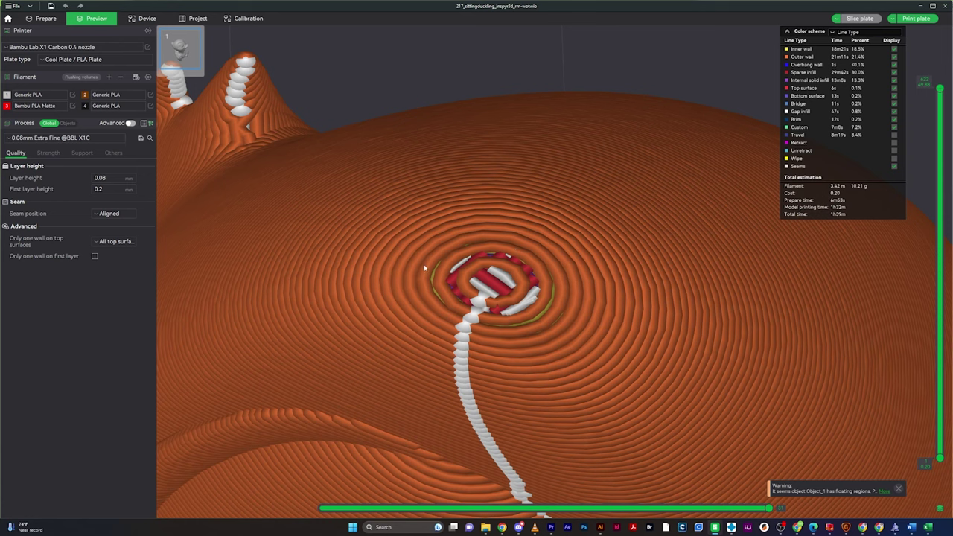
middle_click_drag(402, 328, 405, 288)
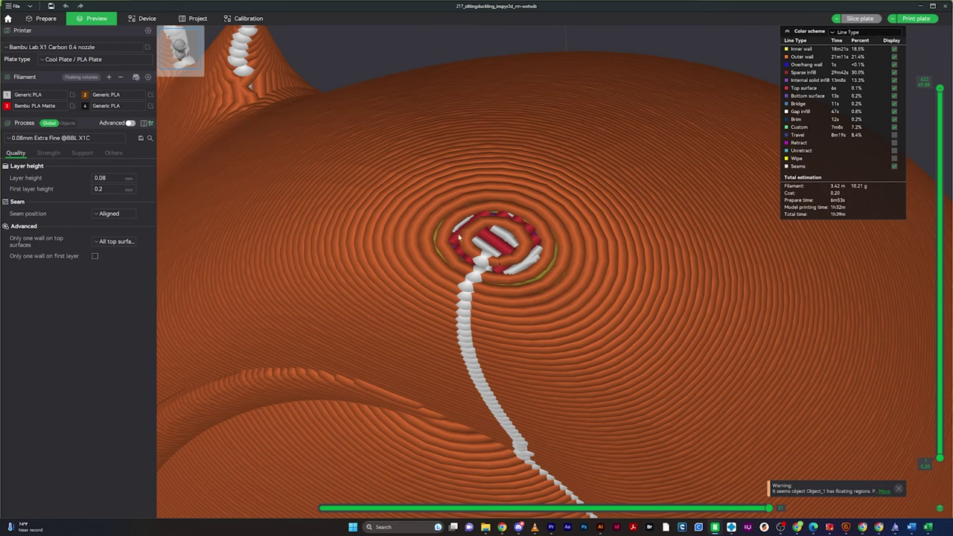
left_click_drag(509, 233, 497, 258)
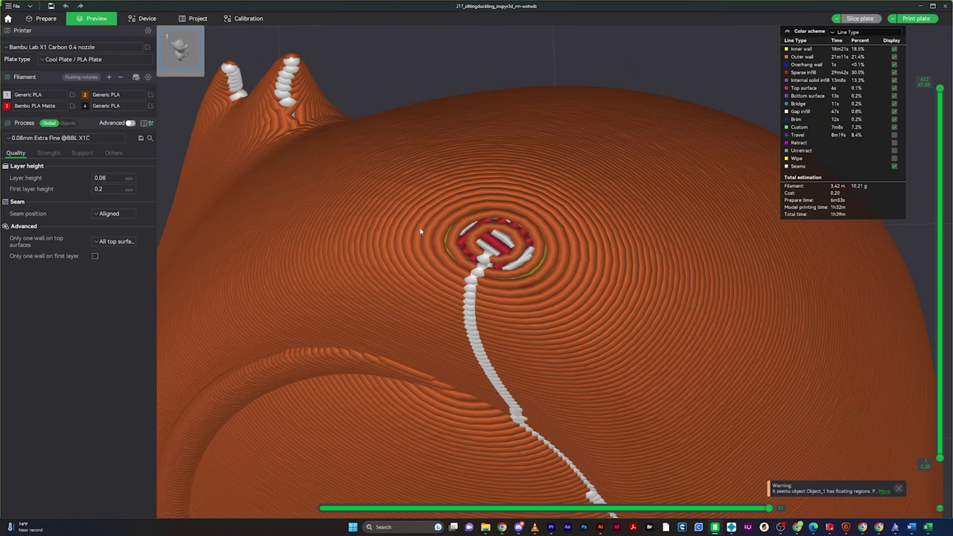
scroll(409, 264, "down", 6)
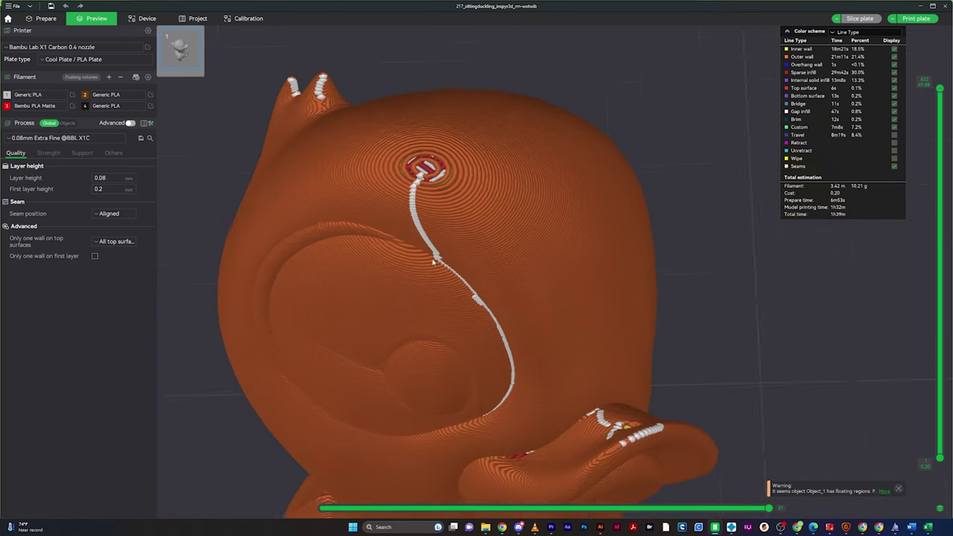
Inspect the beak and shoulder layers, hide the seams in the preview, and lower the top visible layer
left_click_drag(433, 261, 529, 380)
scroll(567, 414, "up", 5)
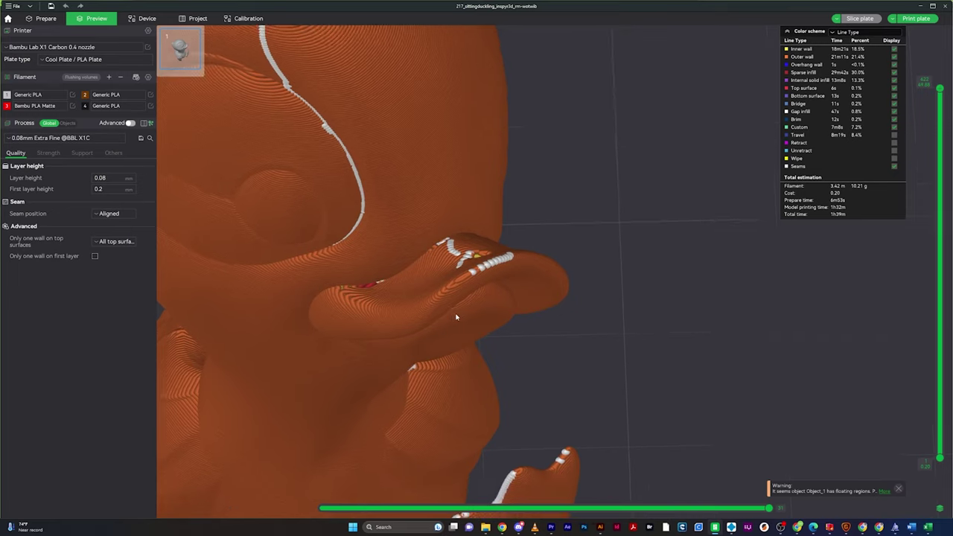
scroll(567, 420, "up", 3)
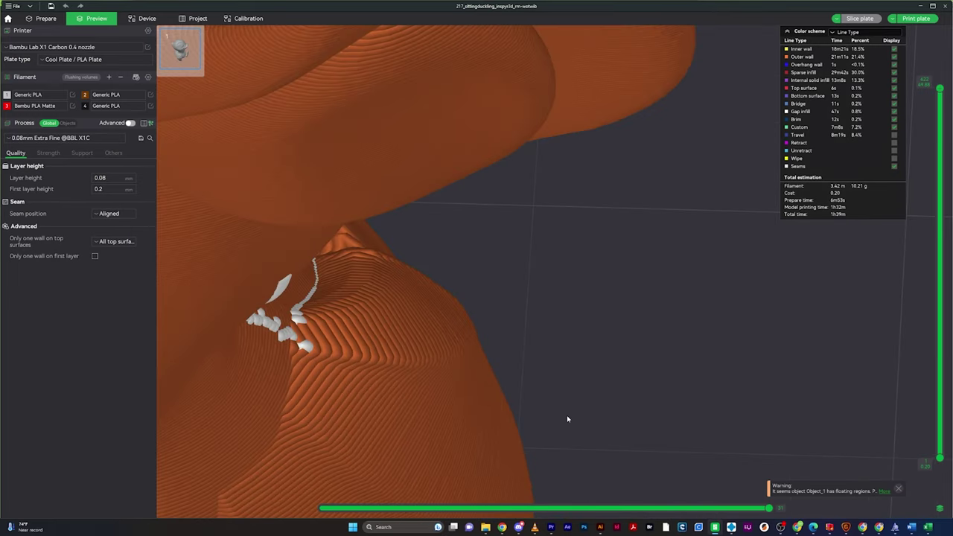
scroll(520, 285, "down", 3)
left_click_drag(546, 492, 399, 202)
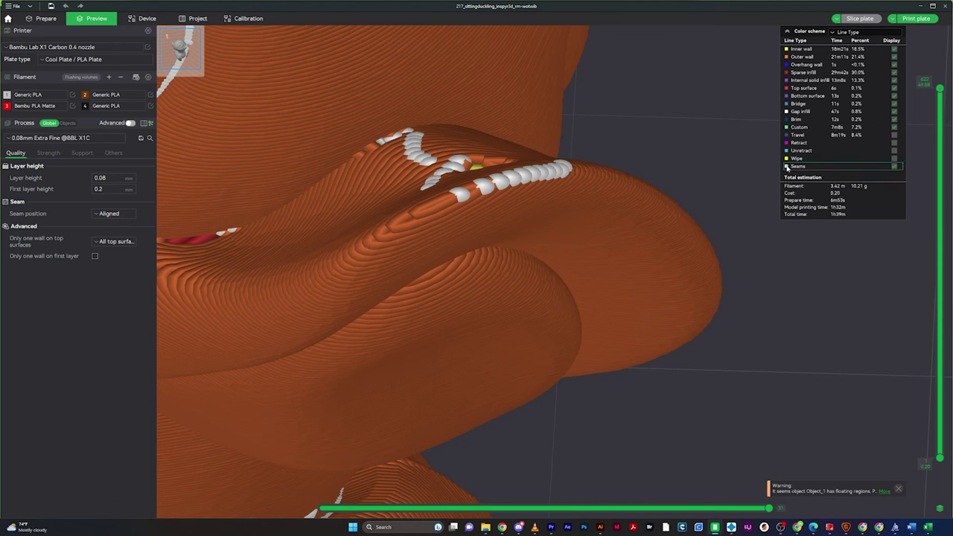
left_click(894, 167)
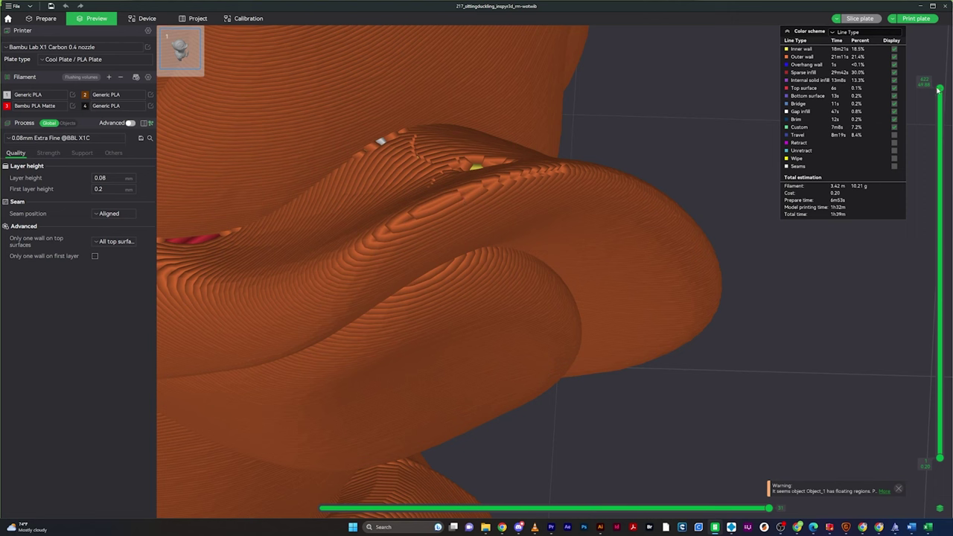
left_click_drag(939, 89, 940, 168)
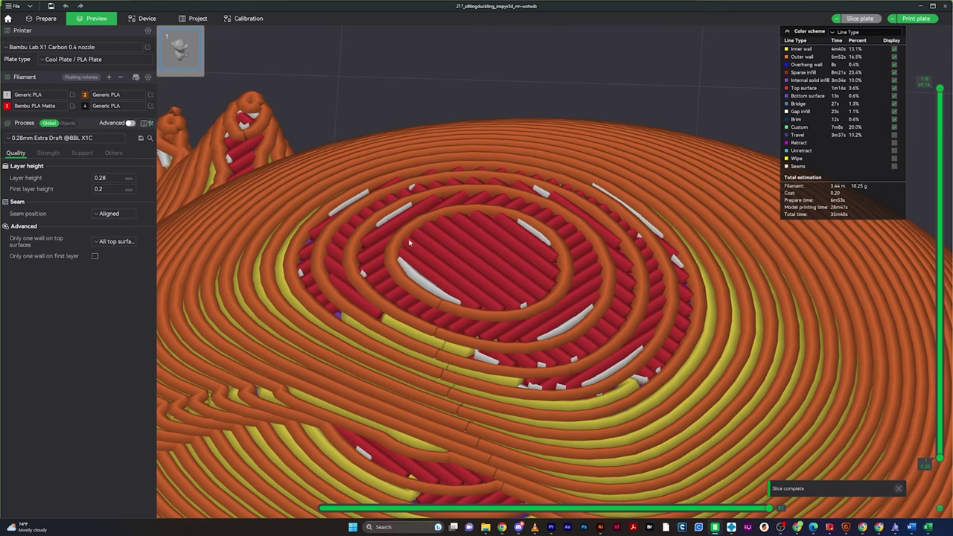
Examine the 0.28 mm layers on the crown of the duckling's head and around its beak
scroll(486, 312, "down", 2)
scroll(486, 312, "down", 2)
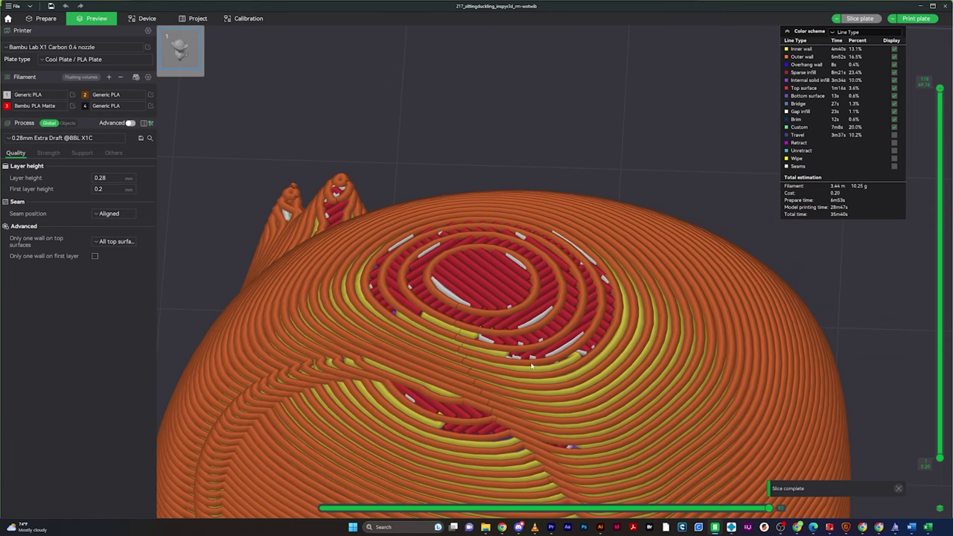
middle_click_drag(538, 408, 522, 376)
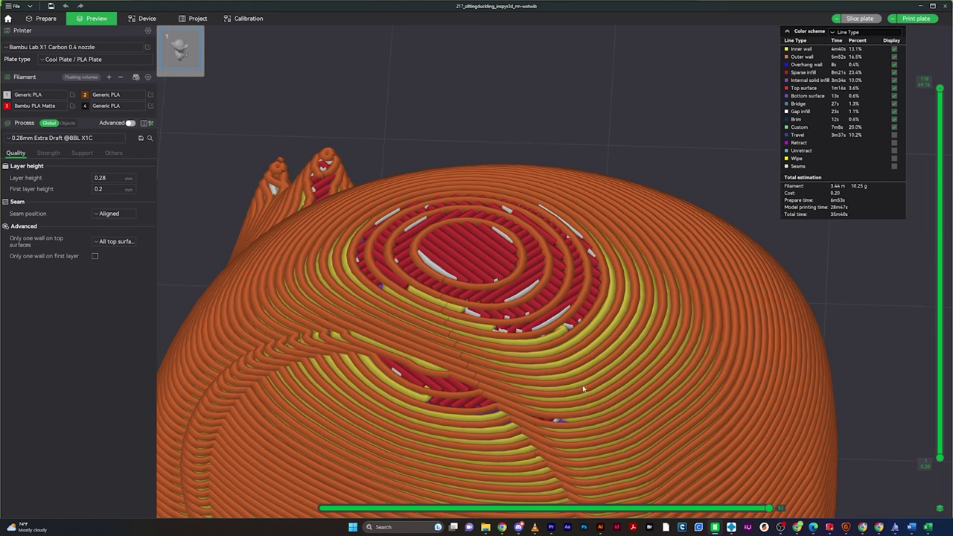
left_click_drag(584, 389, 505, 319)
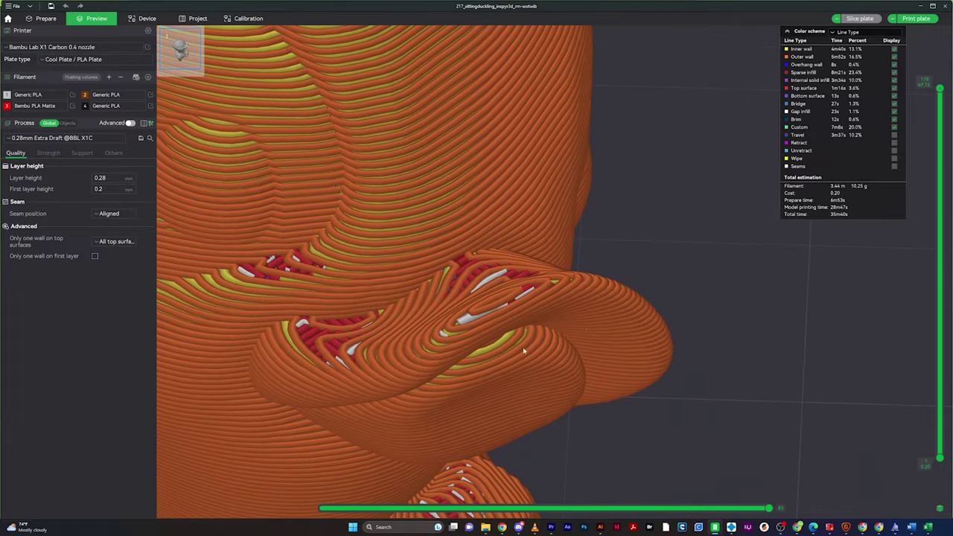
scroll(505, 319, "up", 3)
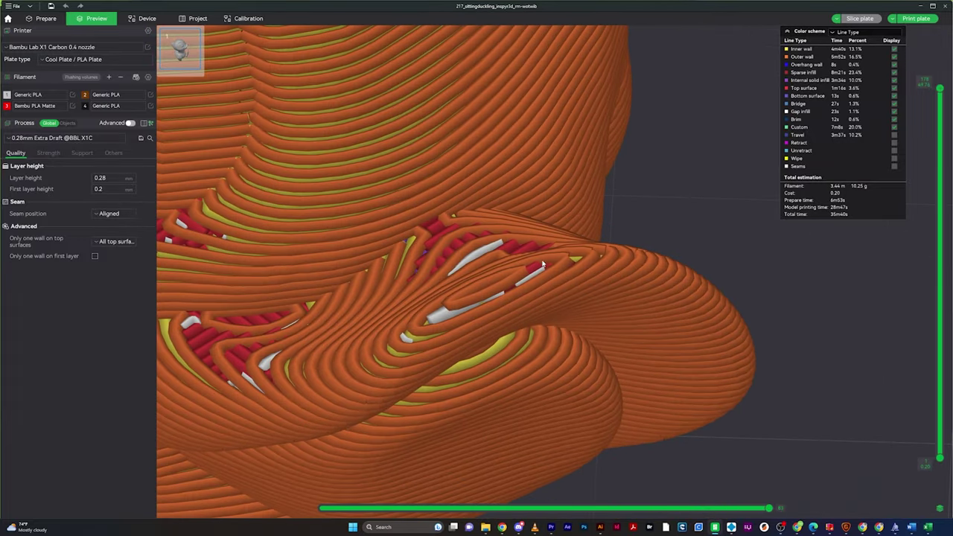
Lower the top visible layer to 144 to examine the infill inside the head, and restore the full layer range
left_click_drag(939, 88, 930, 160)
scroll(473, 185, "down", 5)
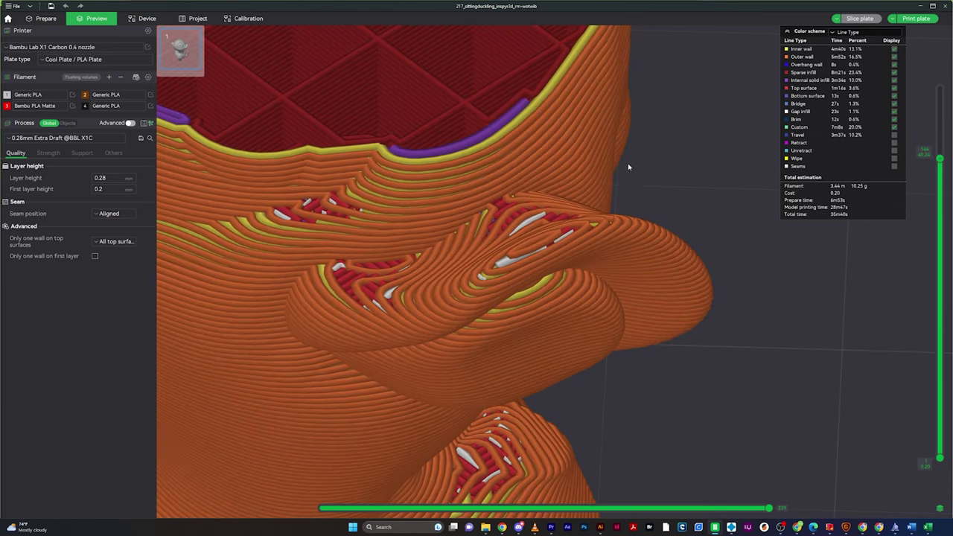
scroll(473, 185, "down", 3)
left_click_drag(473, 185, 450, 370)
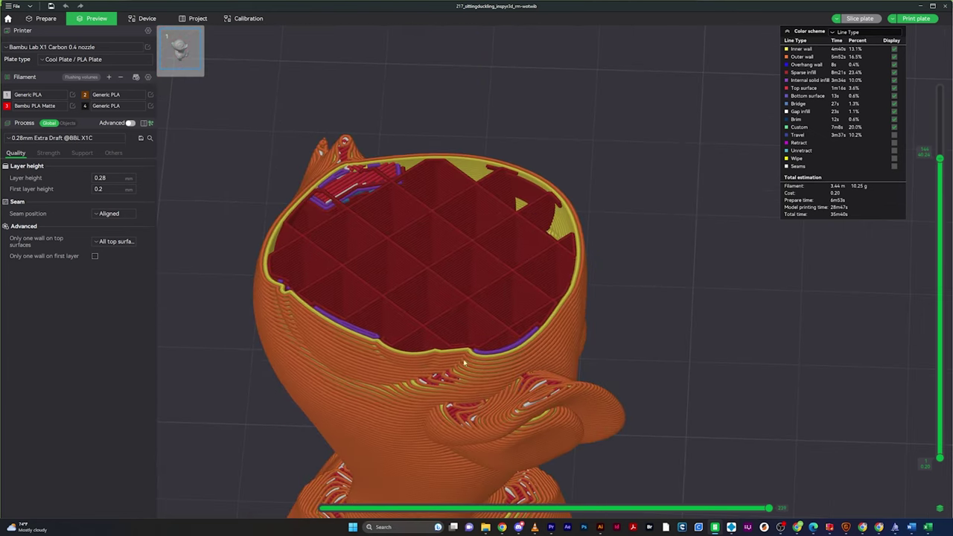
left_click_drag(940, 158, 931, 73)
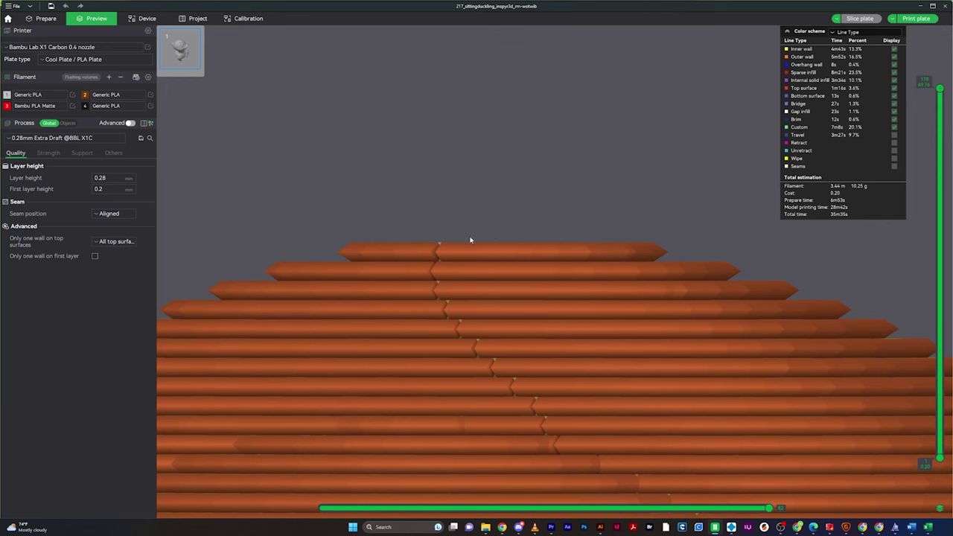
left_click(97, 140)
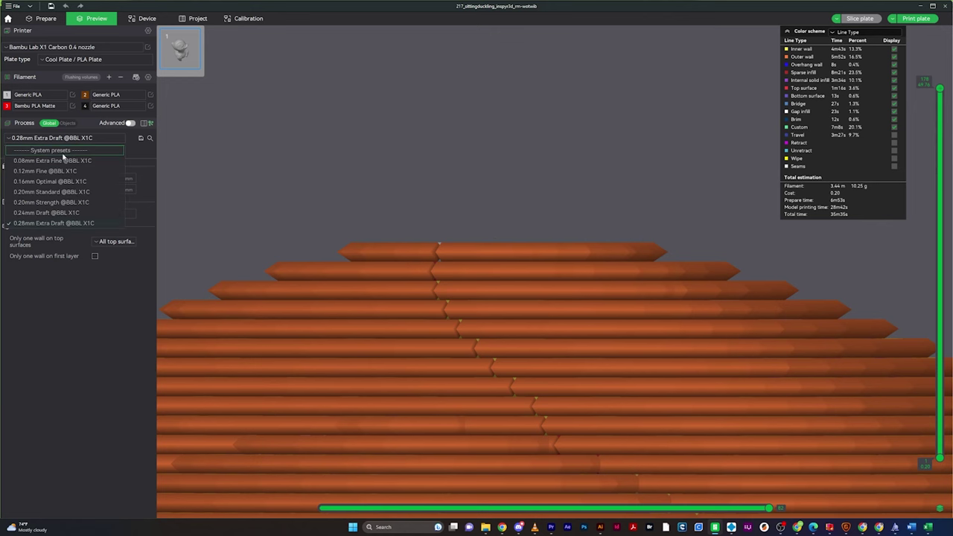
left_click(62, 163)
left_click(860, 18)
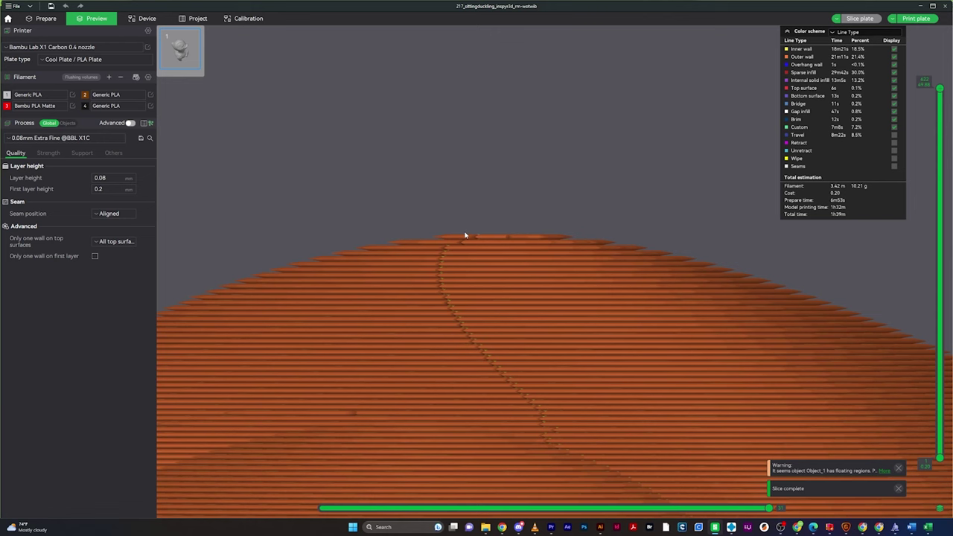
scroll(482, 238, "down", 3)
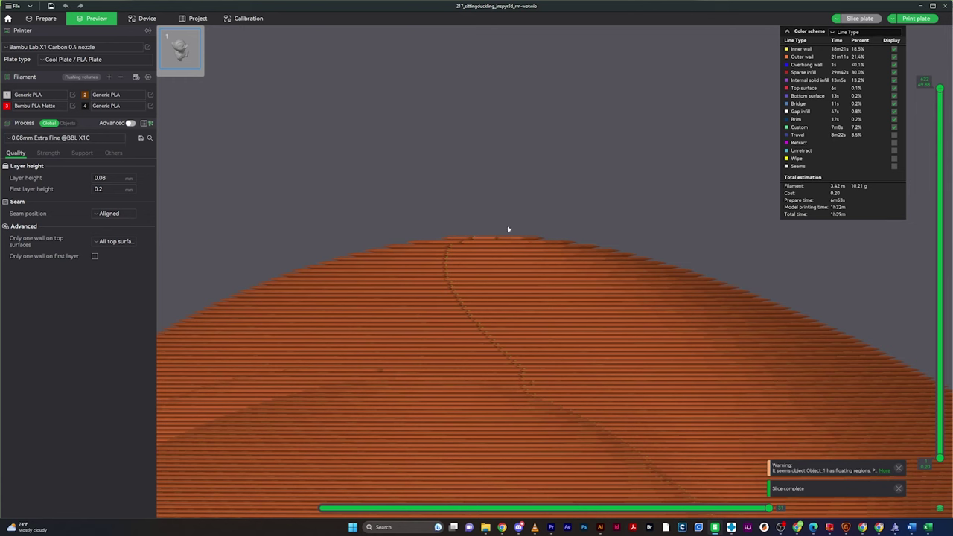
scroll(418, 200, "down", 3)
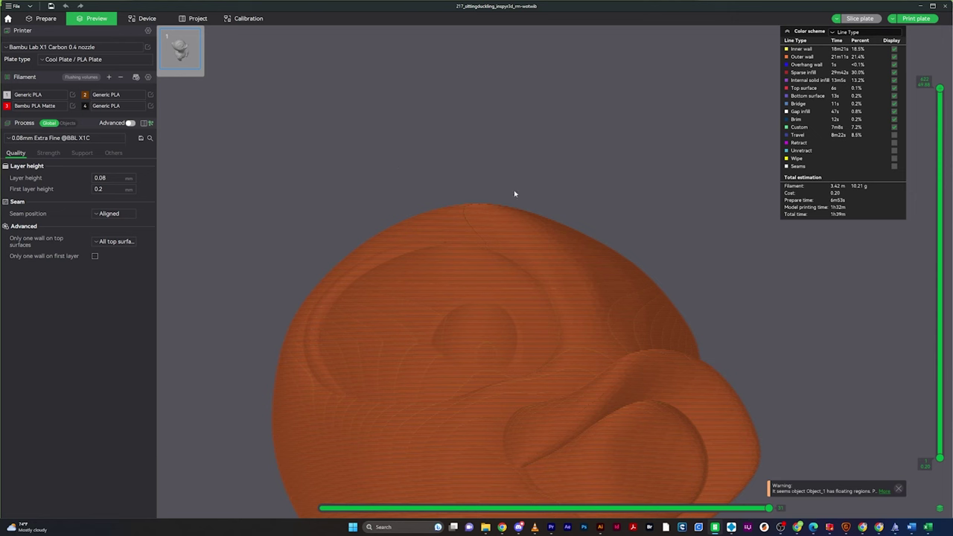
Examine the 0.08 mm layer lines on the crown of the duckling's head up close from the side
scroll(480, 212, "up", 2)
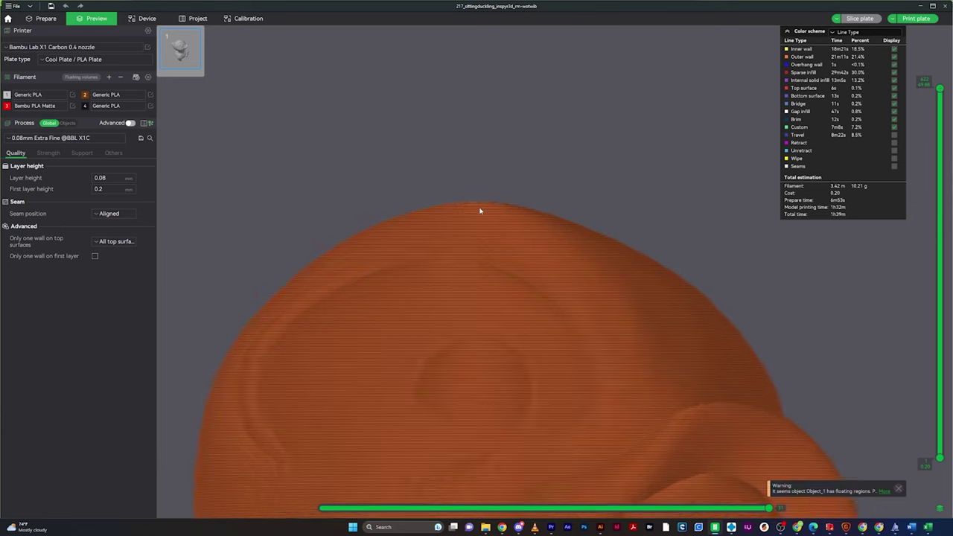
scroll(480, 212, "up", 1)
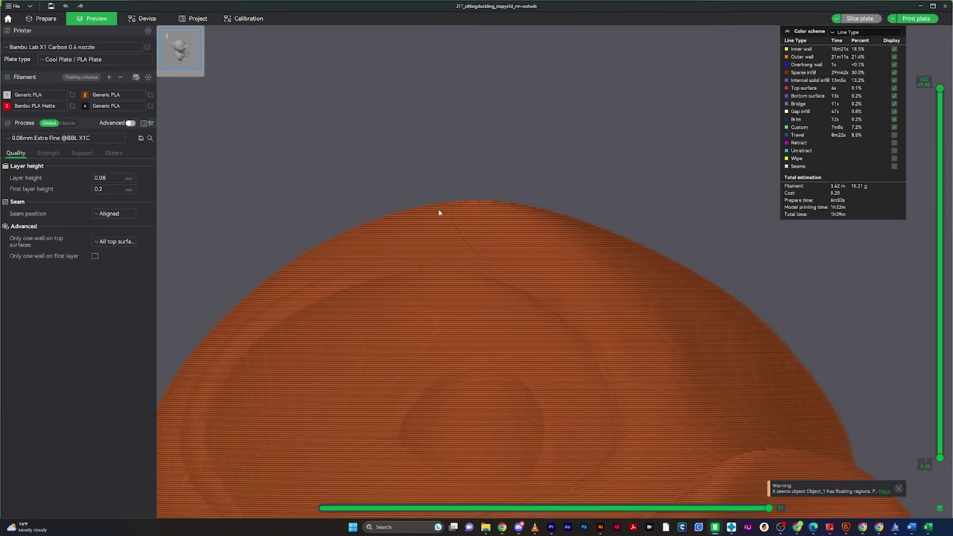
scroll(557, 173, "down", 5)
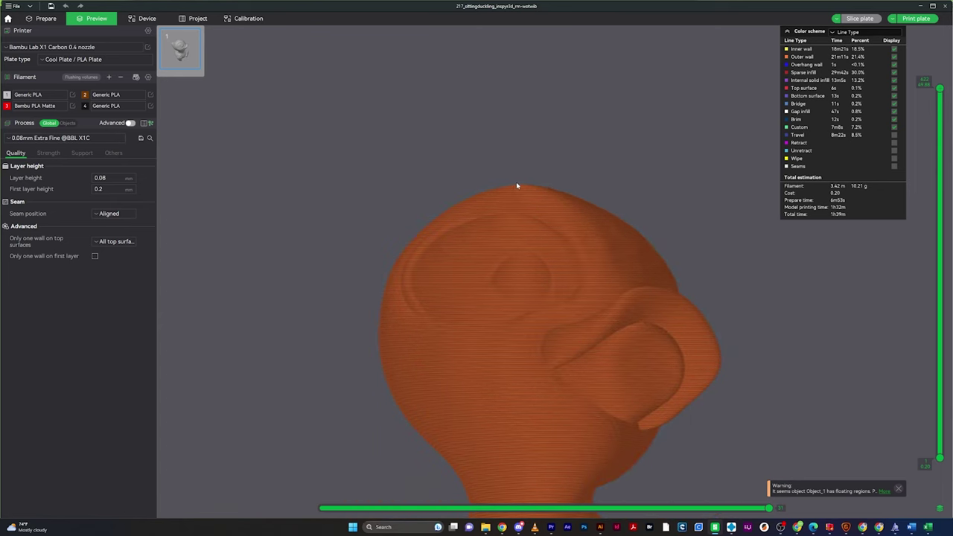
scroll(516, 186, "up", 4)
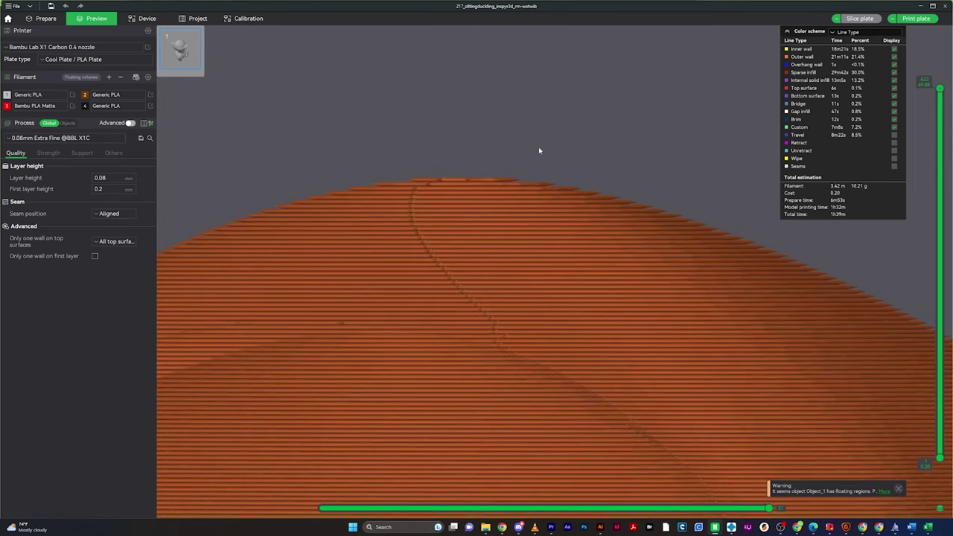
left_click(15, 139)
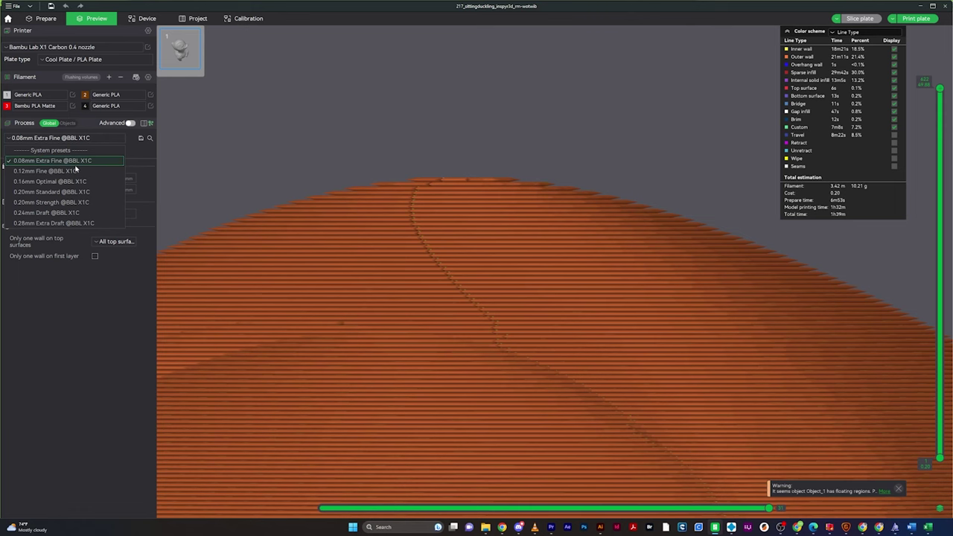
left_click(30, 171)
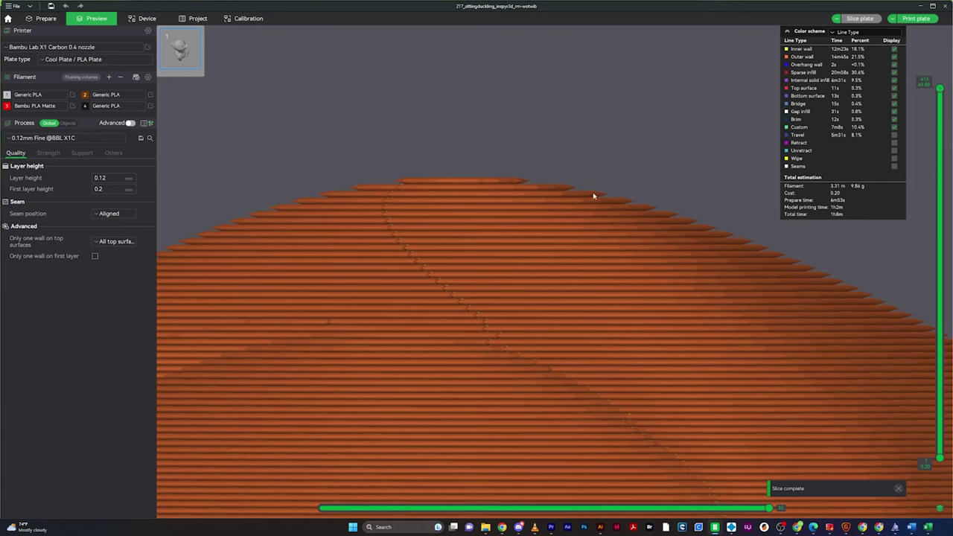
middle_click_drag(544, 139, 543, 149)
scroll(543, 149, "down", 5)
left_click_drag(543, 154, 520, 285)
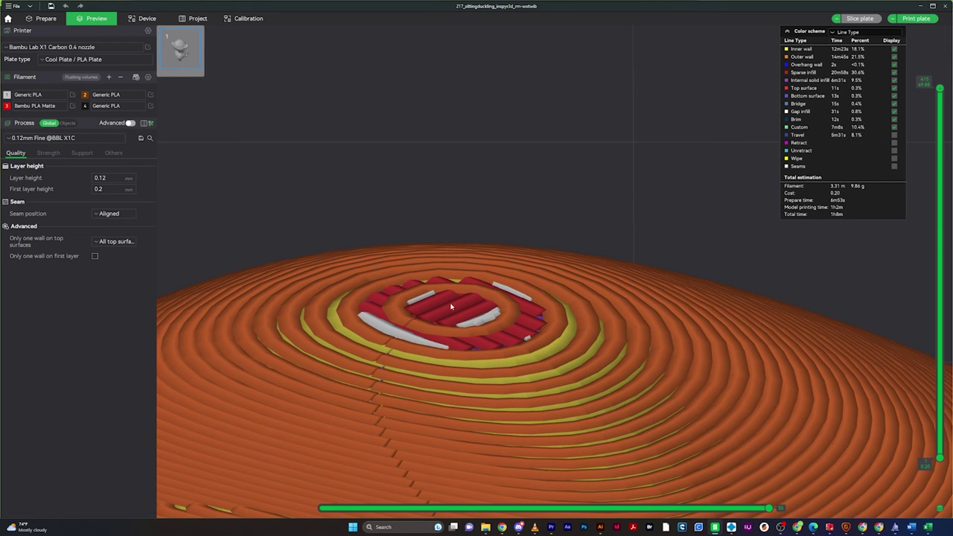
scroll(496, 330, "down", 5)
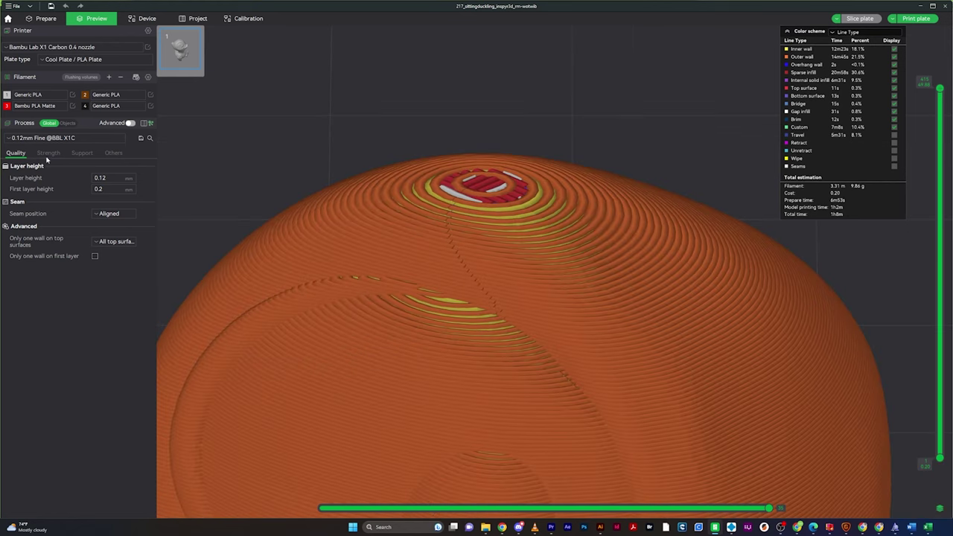
left_click(45, 138)
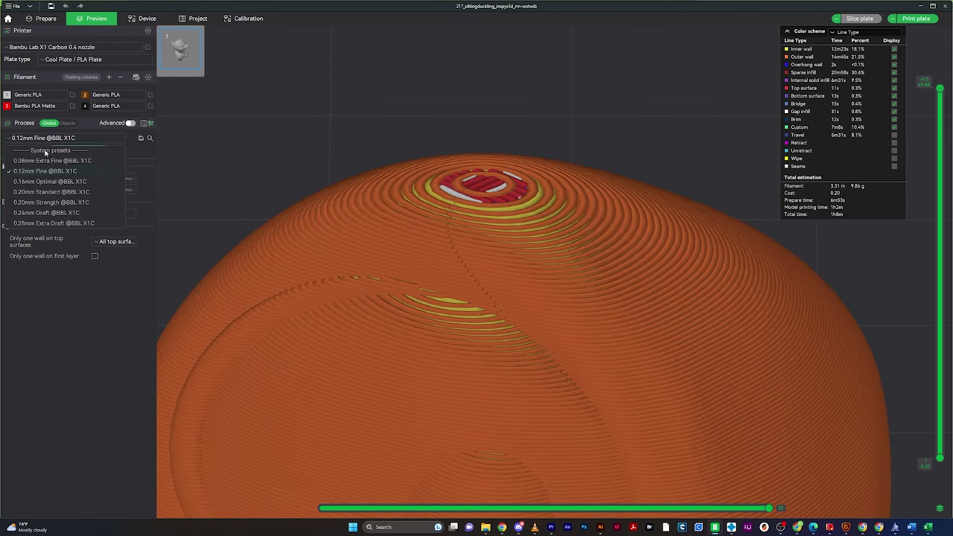
left_click(47, 192)
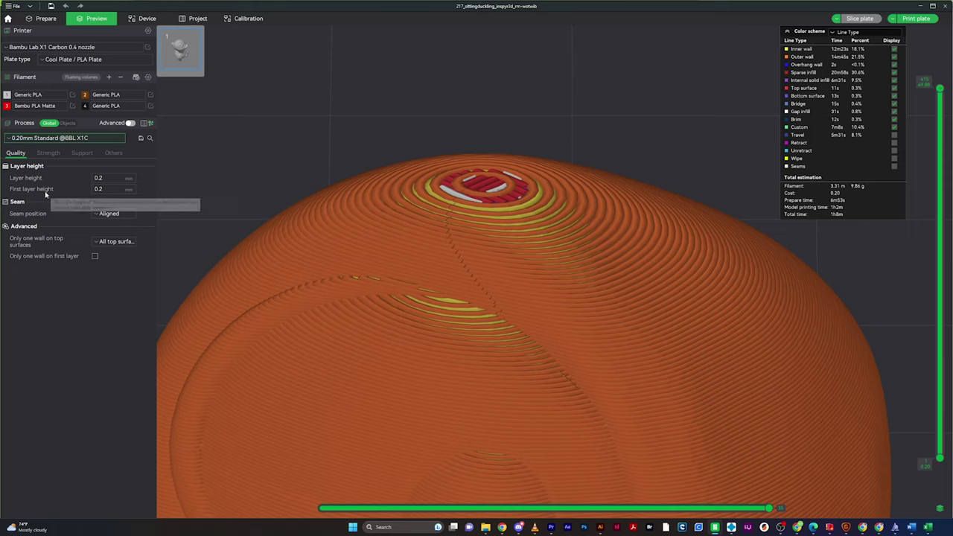
left_click(861, 20)
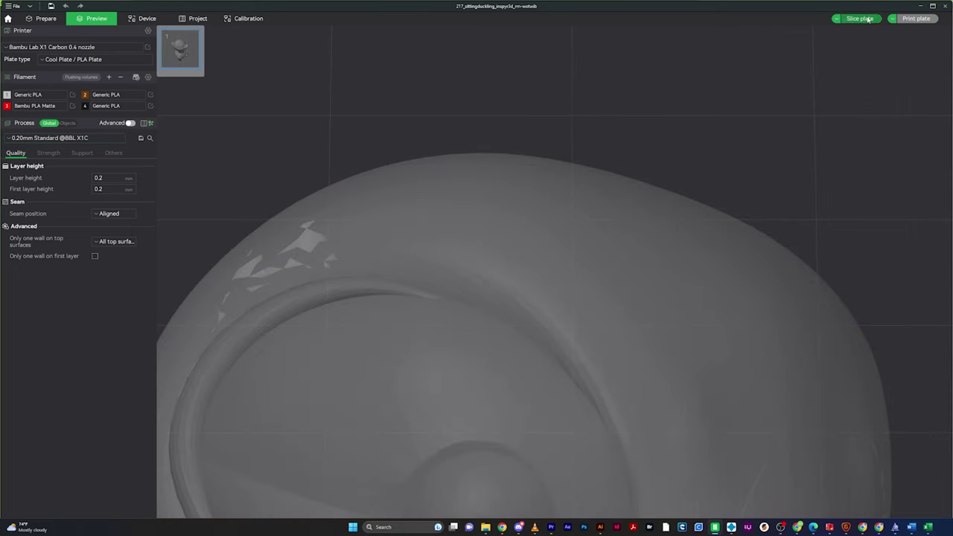
left_click_drag(387, 320, 443, 300)
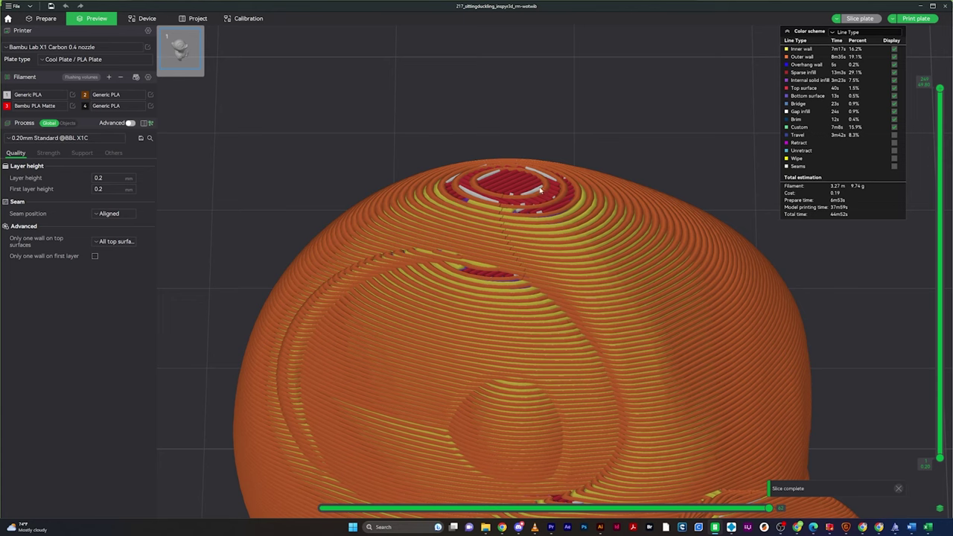
left_click_drag(493, 189, 425, 107)
scroll(453, 323, "down", 5)
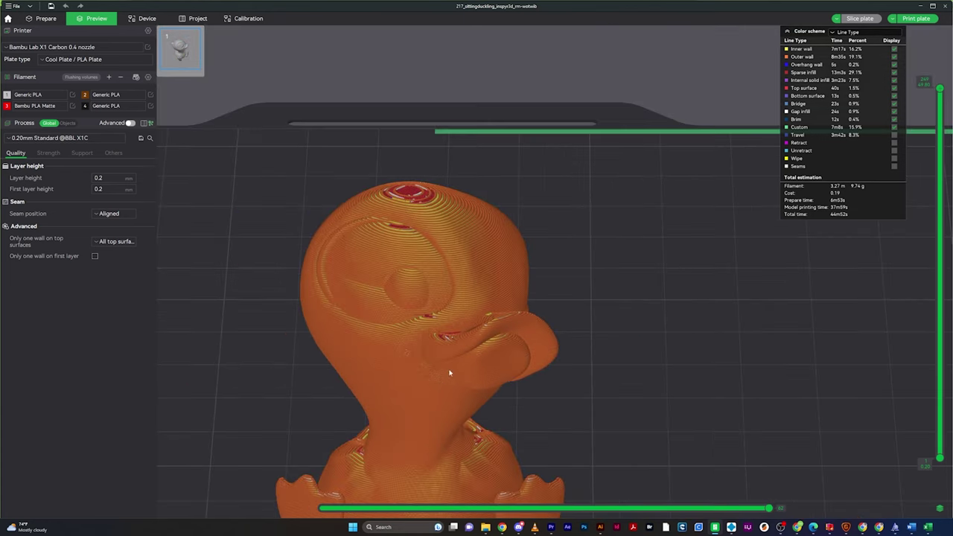
left_click_drag(383, 428, 334, 334)
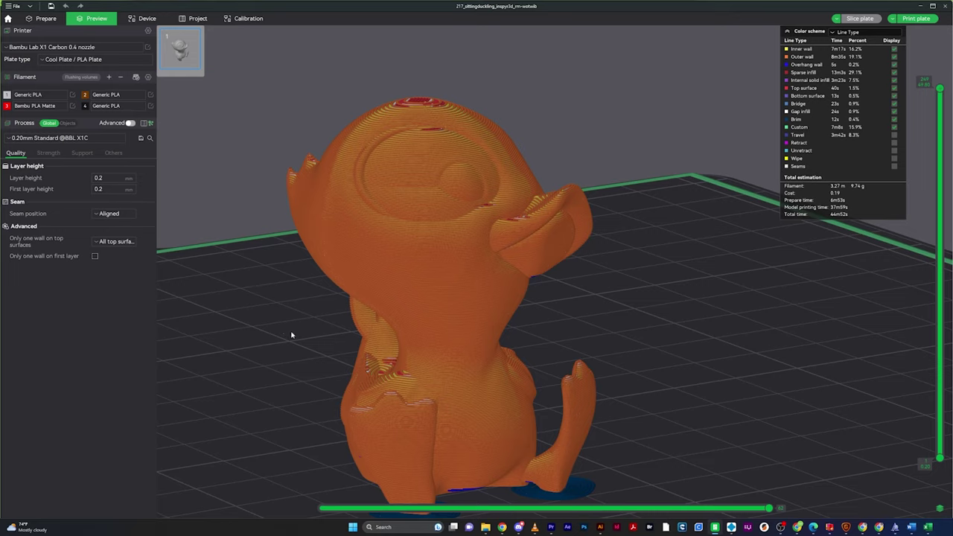
scroll(293, 335, "up", 4)
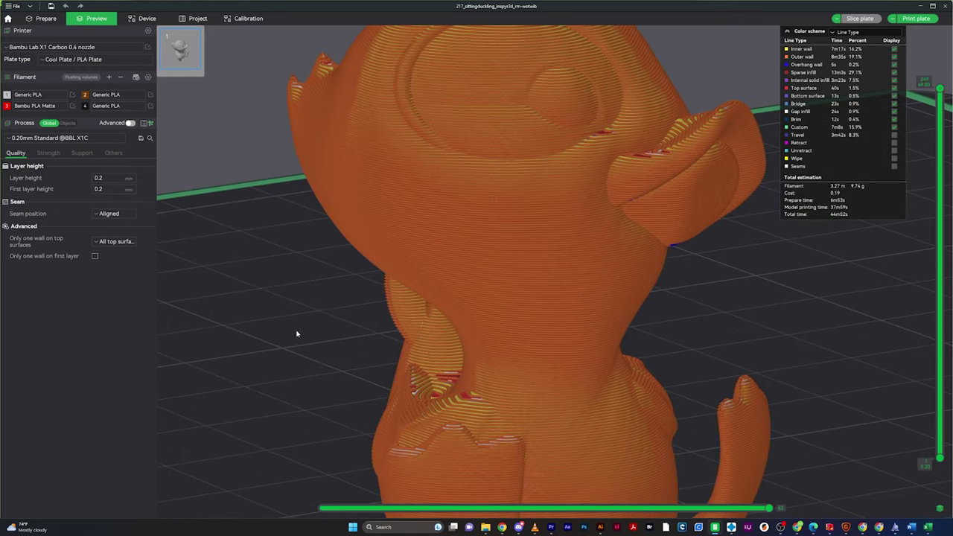
scroll(319, 309, "down", 6)
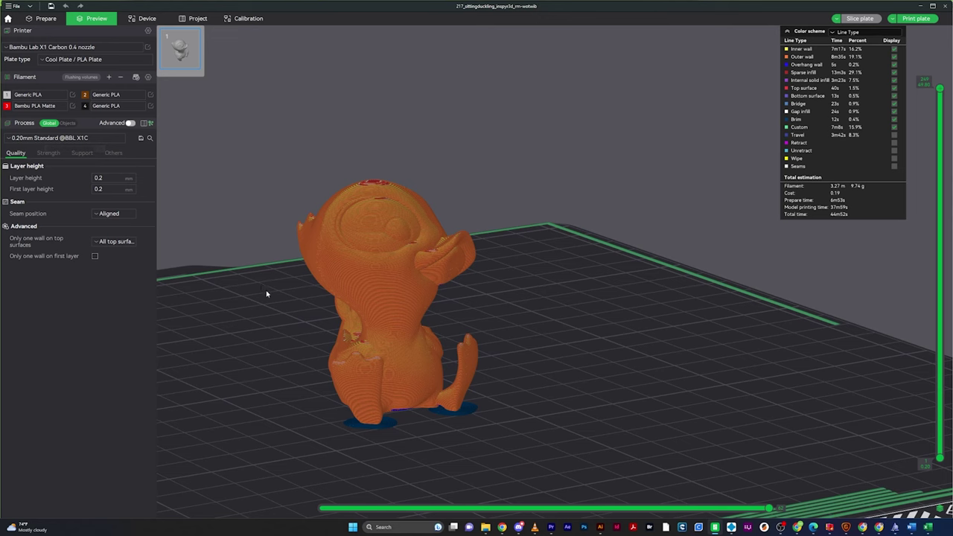
scroll(328, 227, "up", 10)
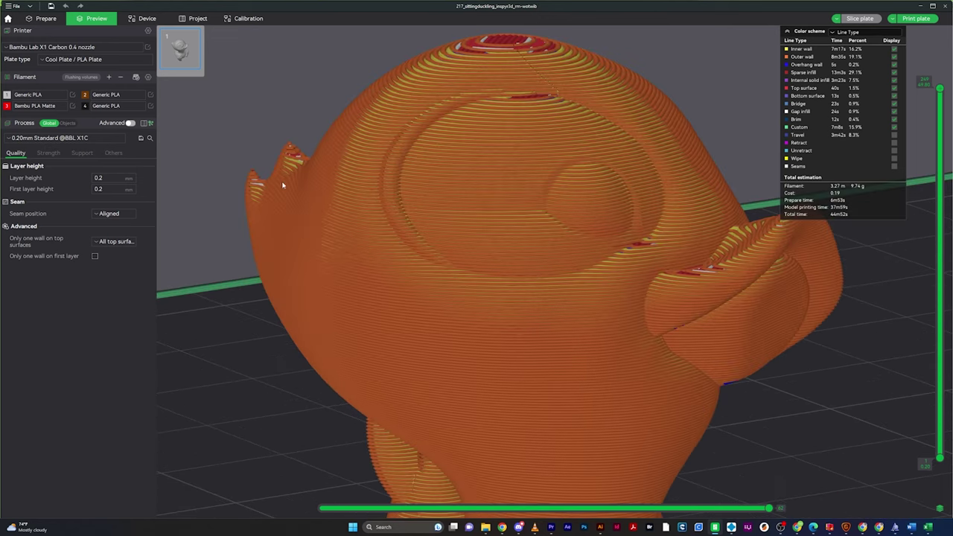
scroll(250, 182, "up", 10)
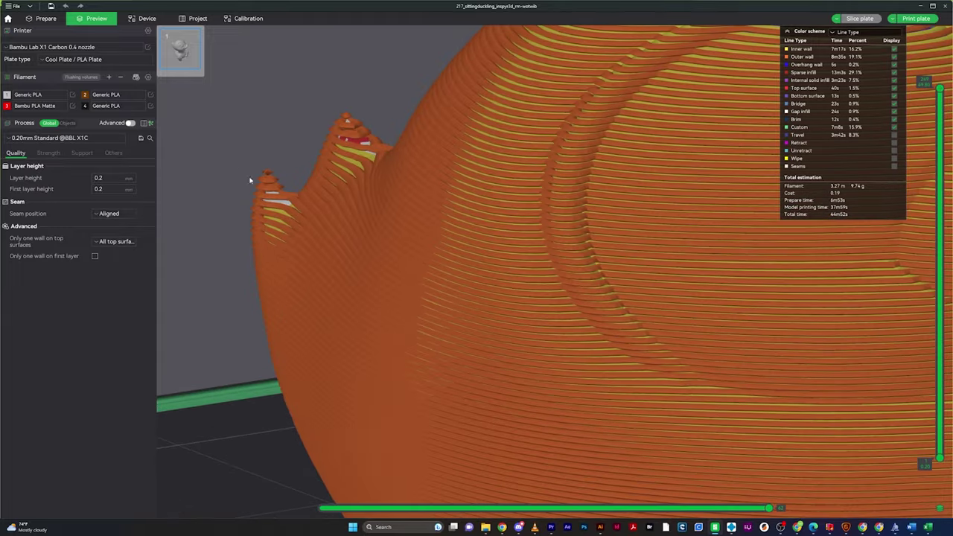
scroll(240, 185, "up", 1)
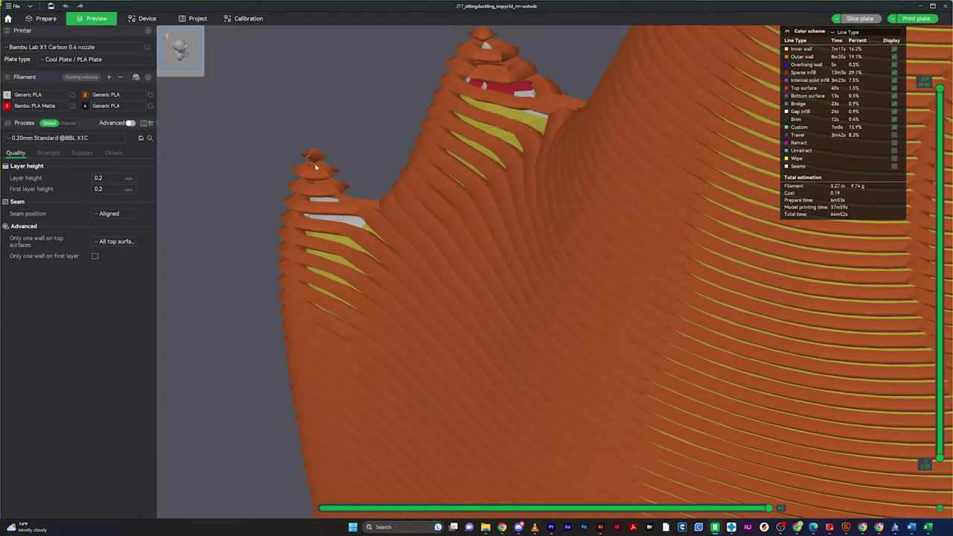
left_click_drag(312, 158, 384, 177)
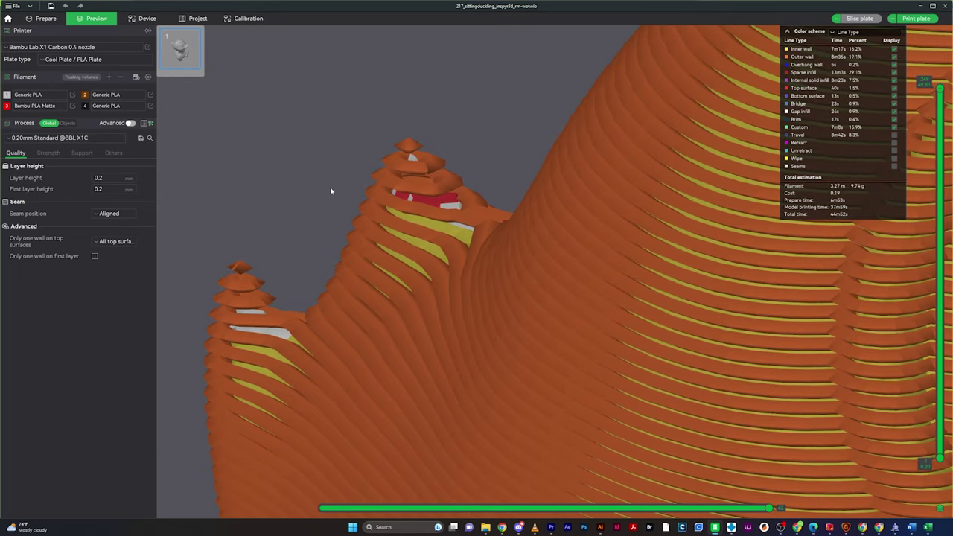
left_click(59, 138)
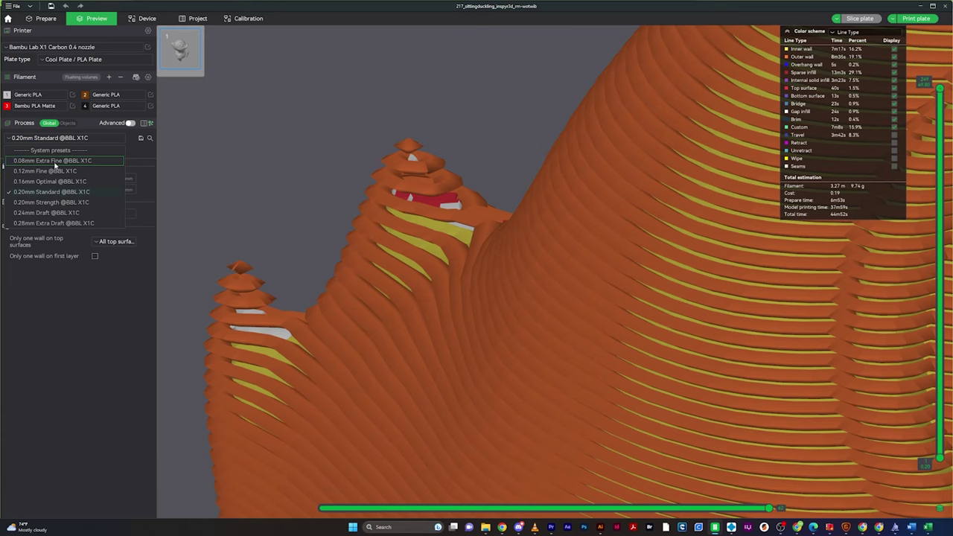
left_click(55, 162)
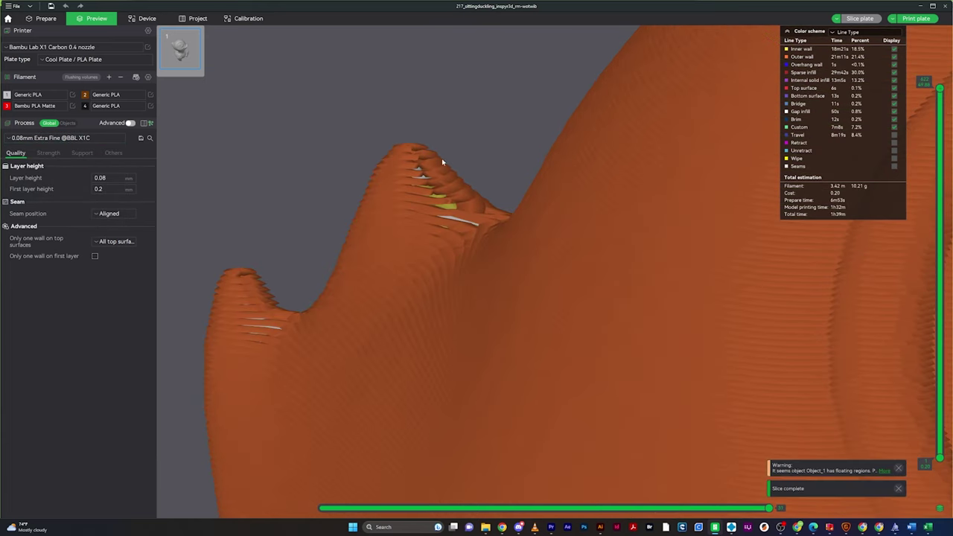
Return to the unsliced model and examine the tips at the back of the head, the eye, the beak and the neck
left_click(42, 18)
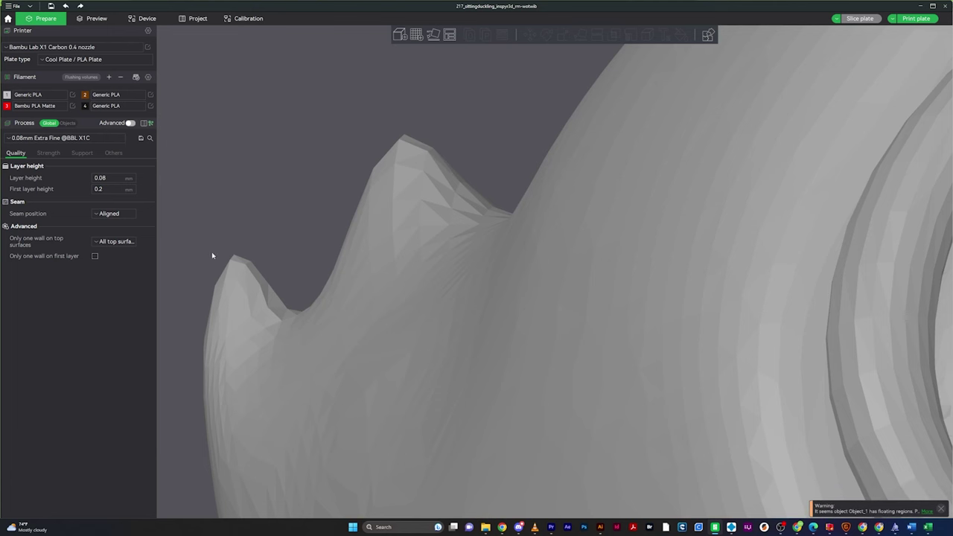
scroll(465, 170, "down", 10)
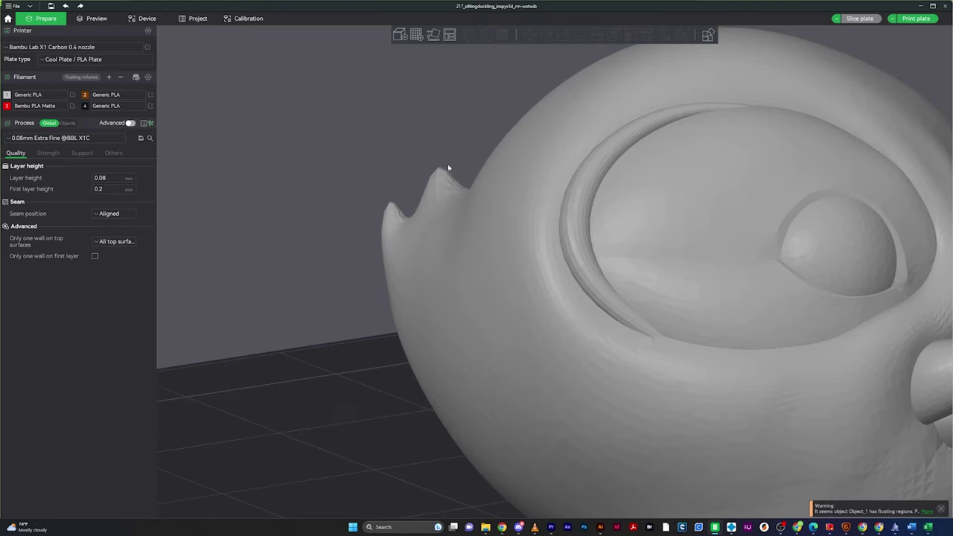
scroll(453, 141, "down", 5)
left_click_drag(457, 119, 280, 154)
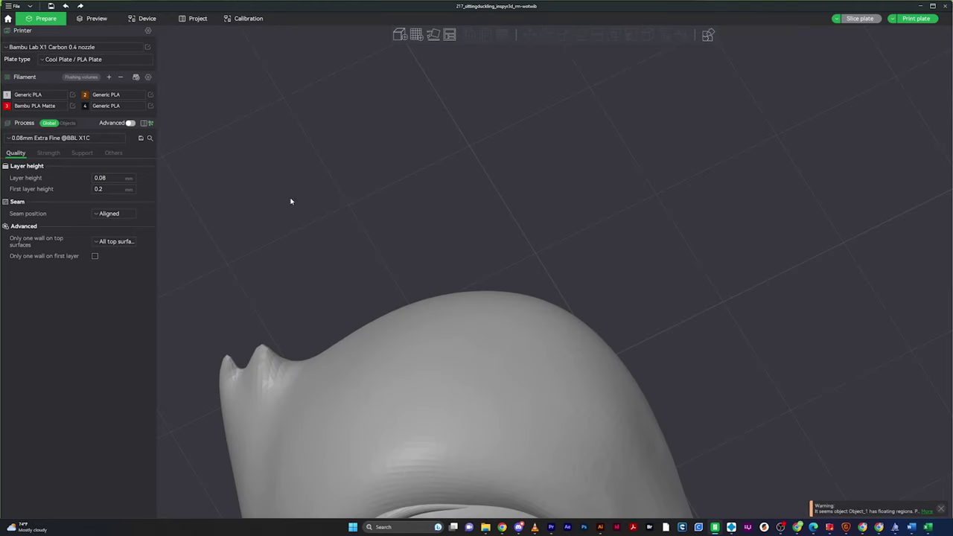
left_click_drag(308, 329, 380, 402)
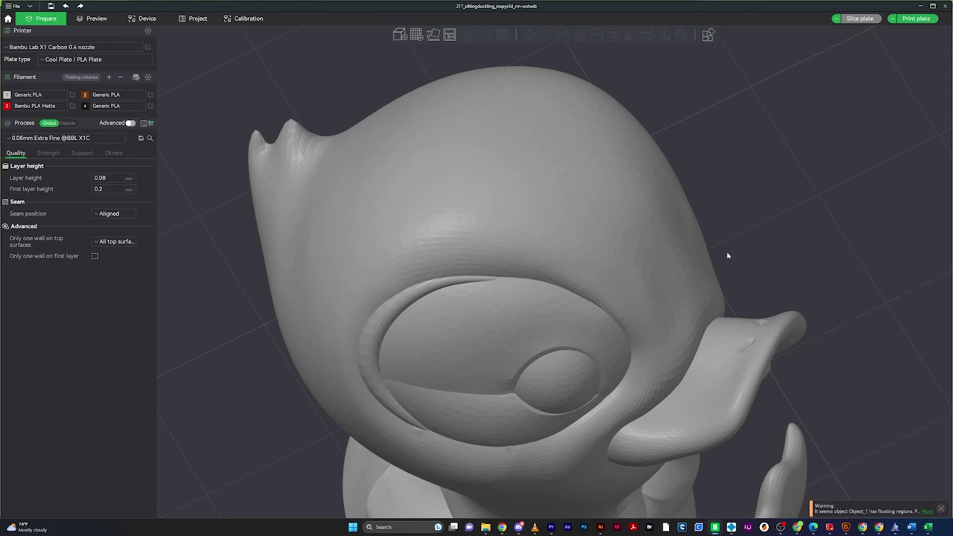
left_click_drag(742, 287, 657, 286)
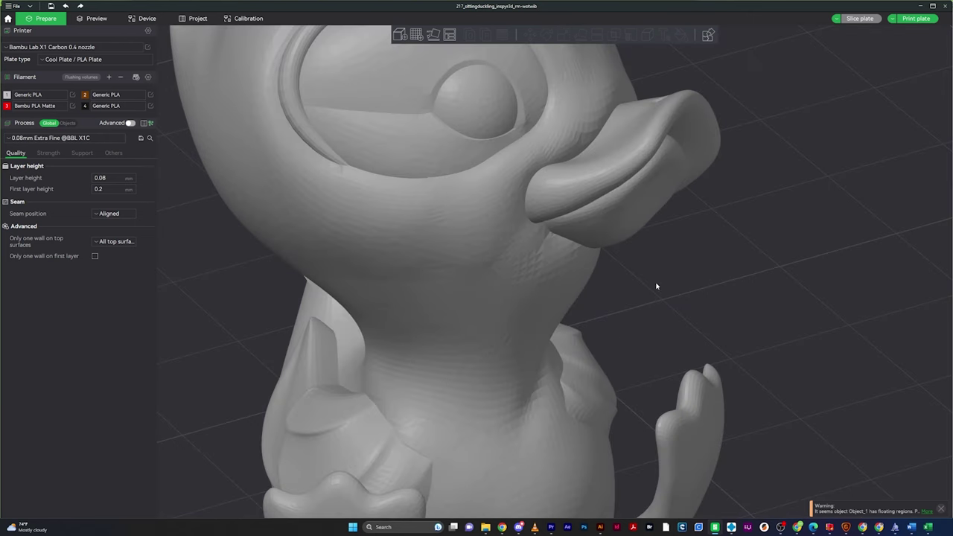
left_click_drag(779, 230, 744, 314)
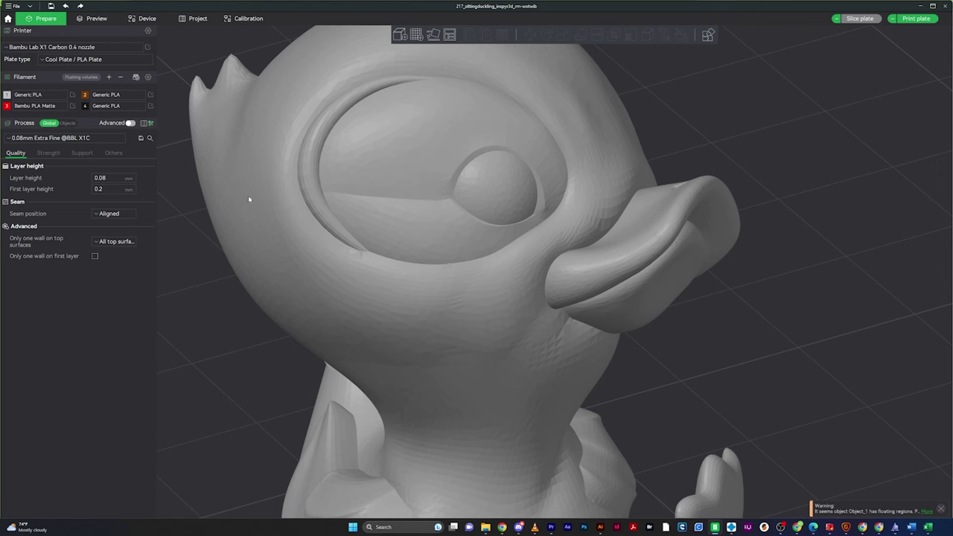
middle_click_drag(195, 269, 301, 297)
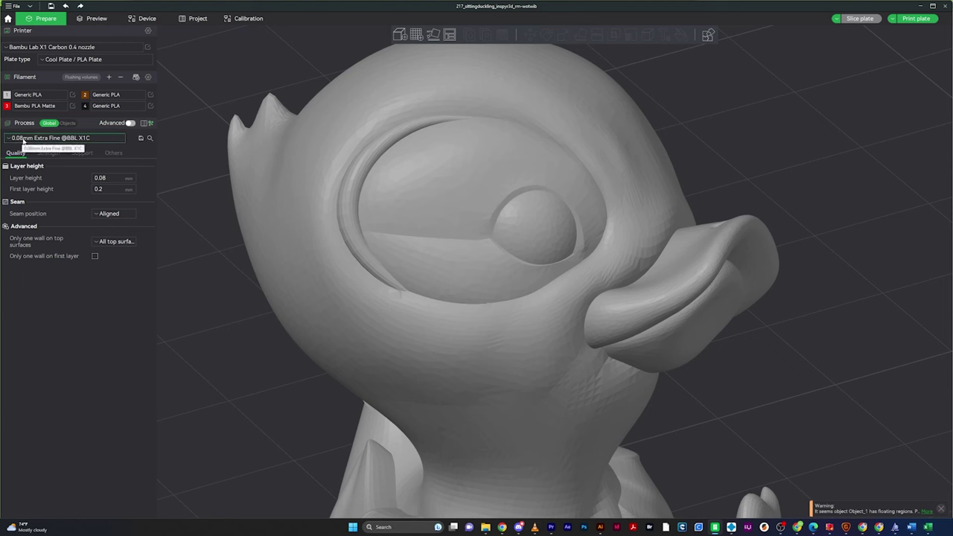
left_click(23, 139)
left_click(55, 171)
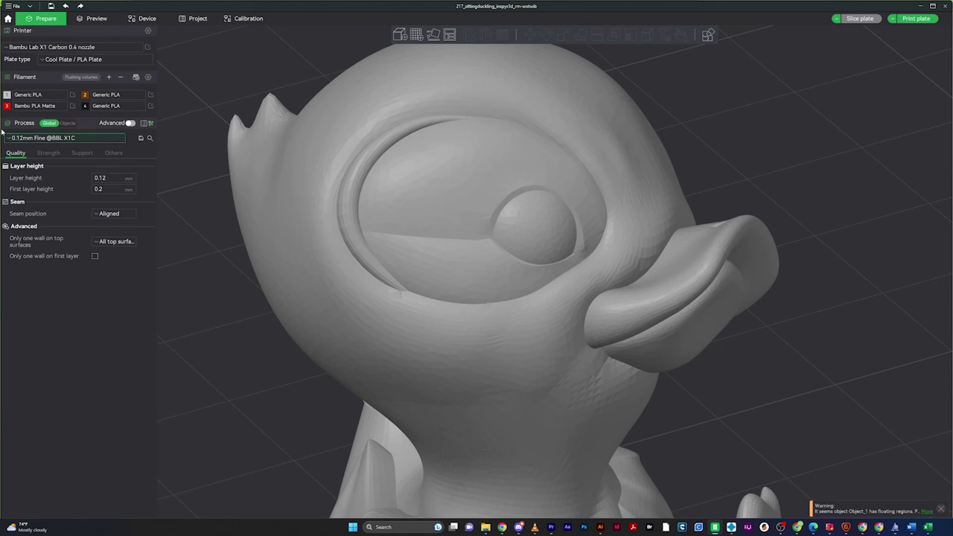
left_click(36, 138)
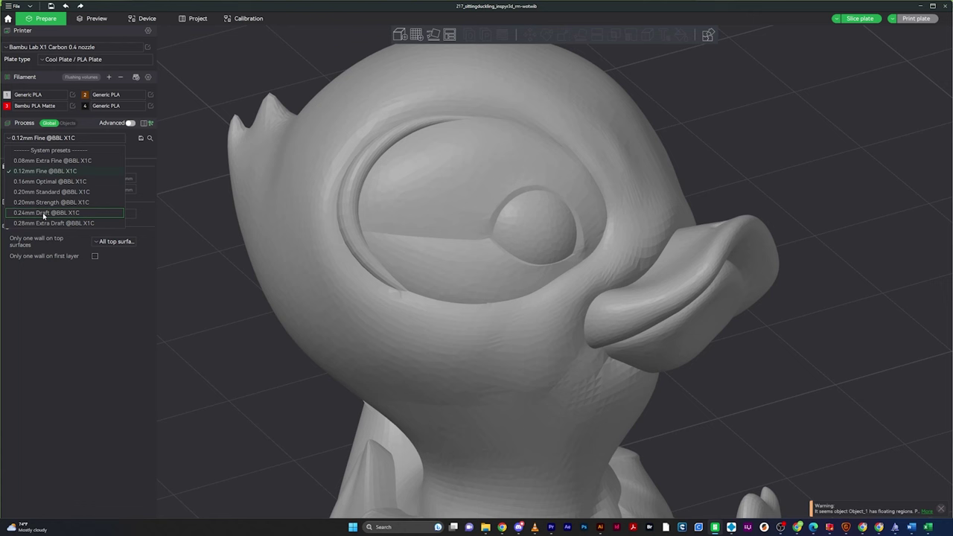
left_click(44, 215)
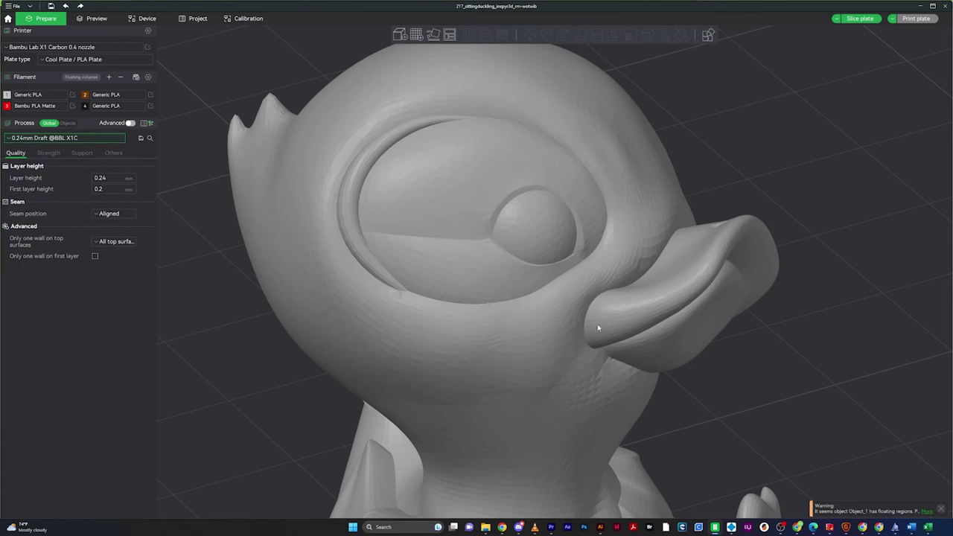
middle_click_drag(597, 323, 739, 111)
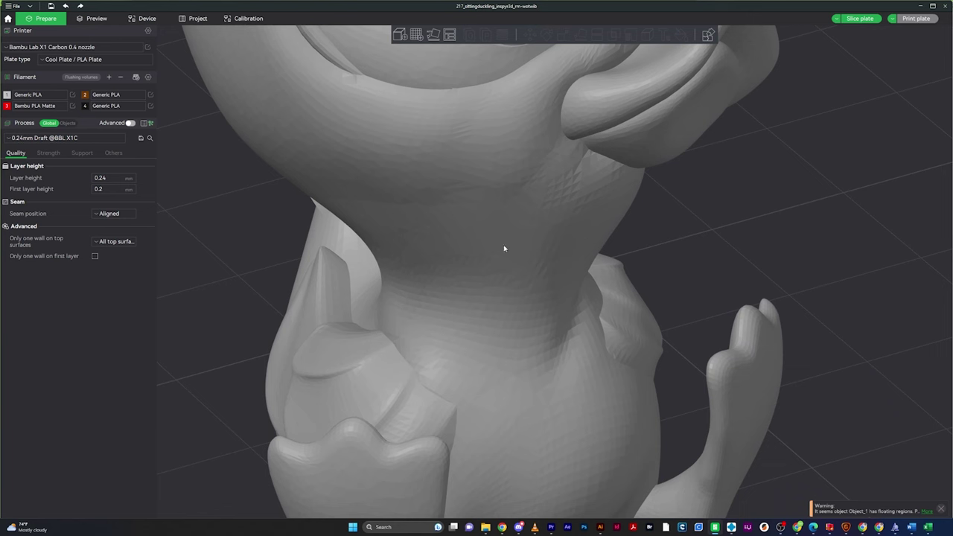
middle_click_drag(513, 137, 517, 255)
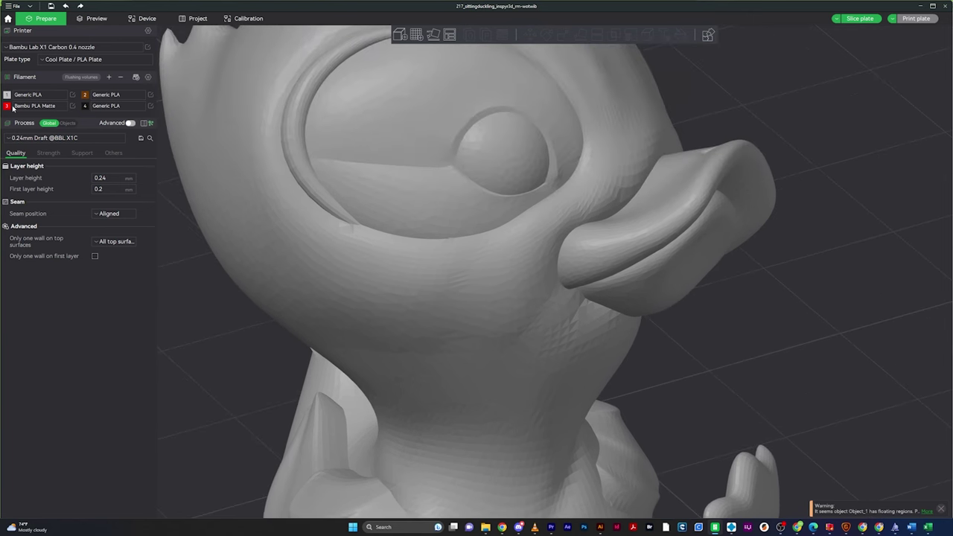
scroll(302, 222, "down", 1)
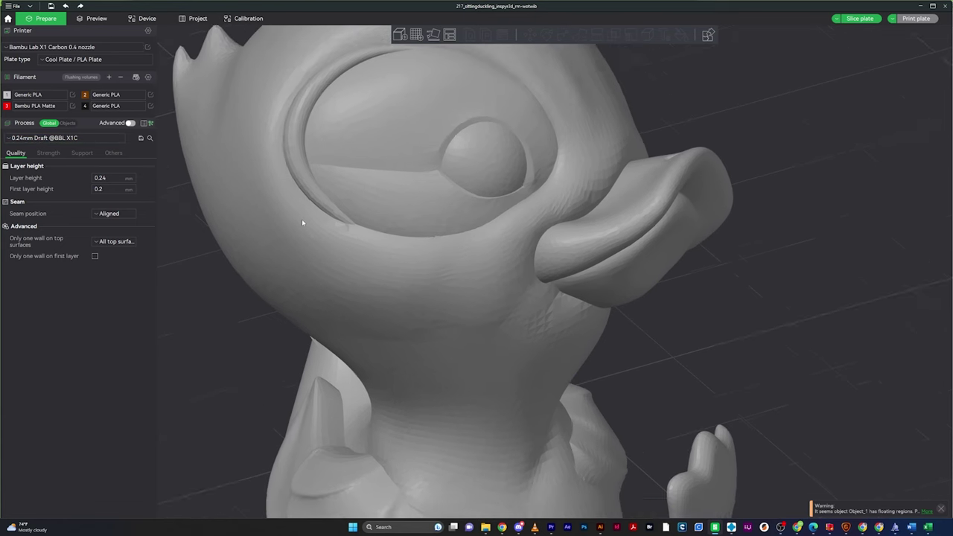
Examine the whole unsliced duckling from both sides of its face, including the body and feet
scroll(301, 222, "down", 3)
middle_click_drag(503, 307, 600, 266)
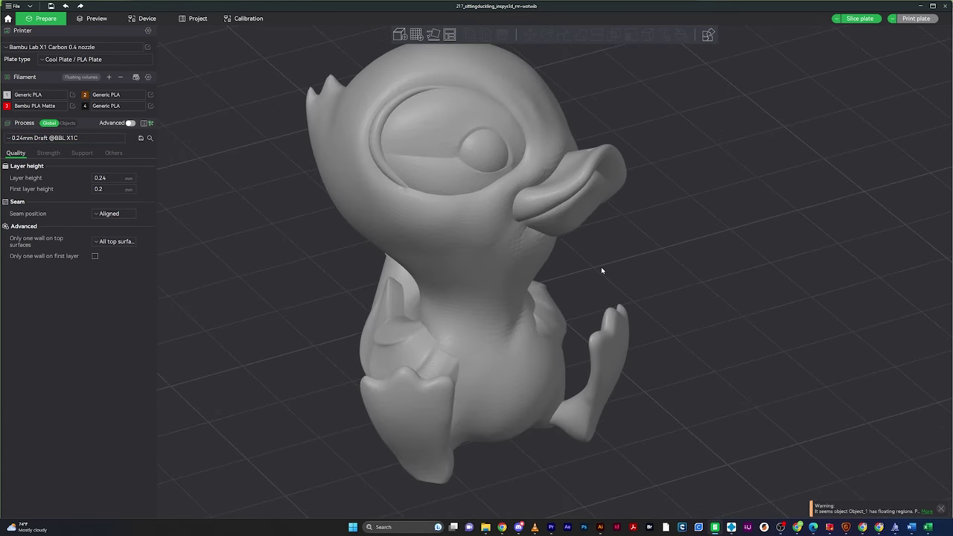
middle_click_drag(692, 239, 689, 287)
left_click_drag(689, 287, 658, 292)
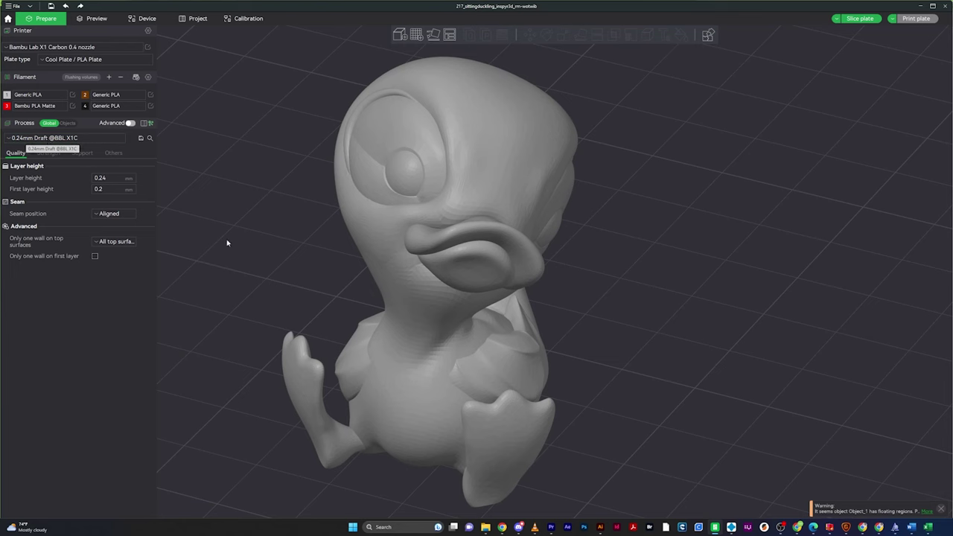
scroll(253, 260, "down", 2)
right_click_drag(251, 263, 353, 299)
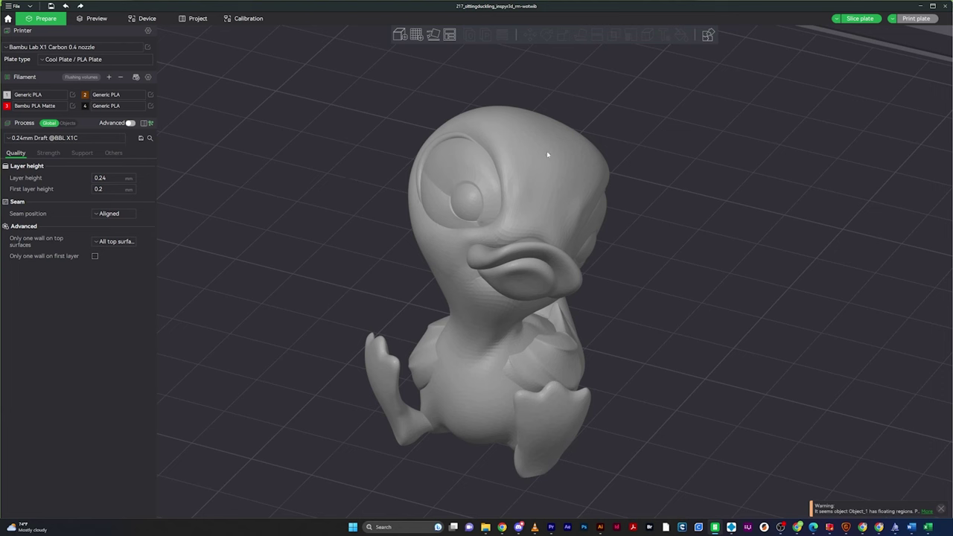
left_click(67, 138)
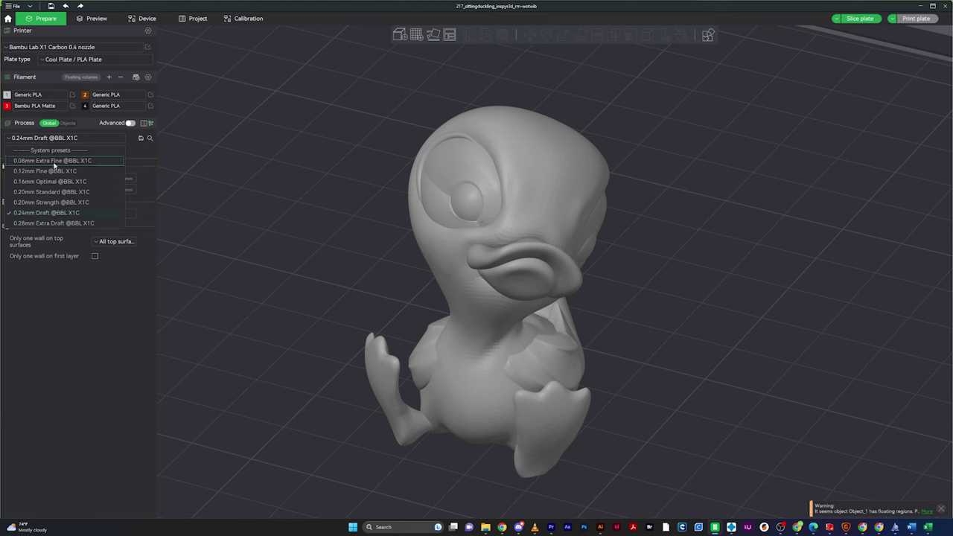
key("Escape")
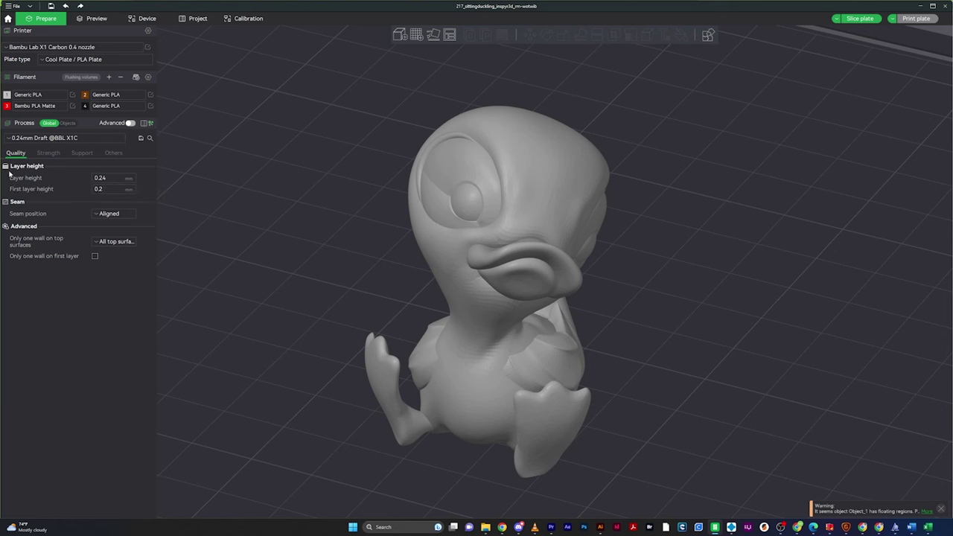
left_click(105, 177)
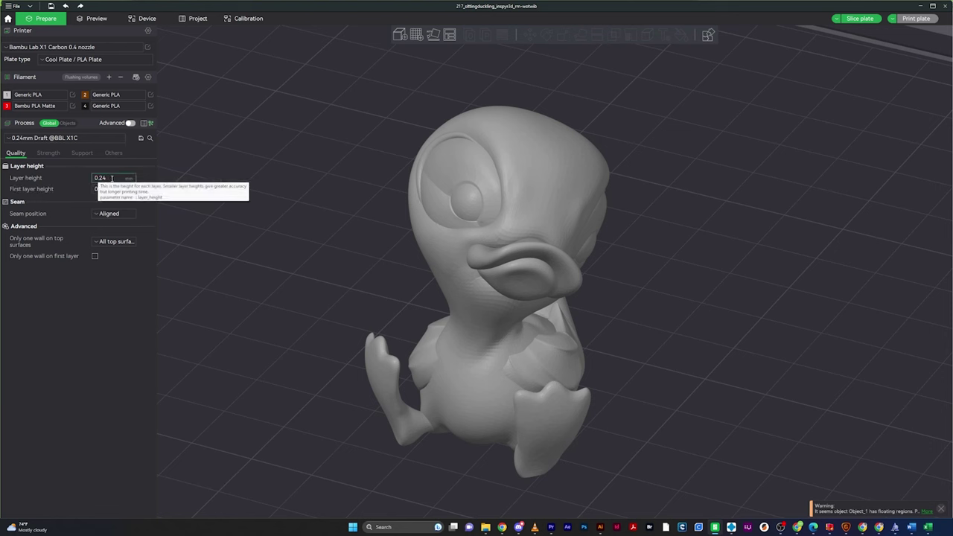
left_click(45, 138)
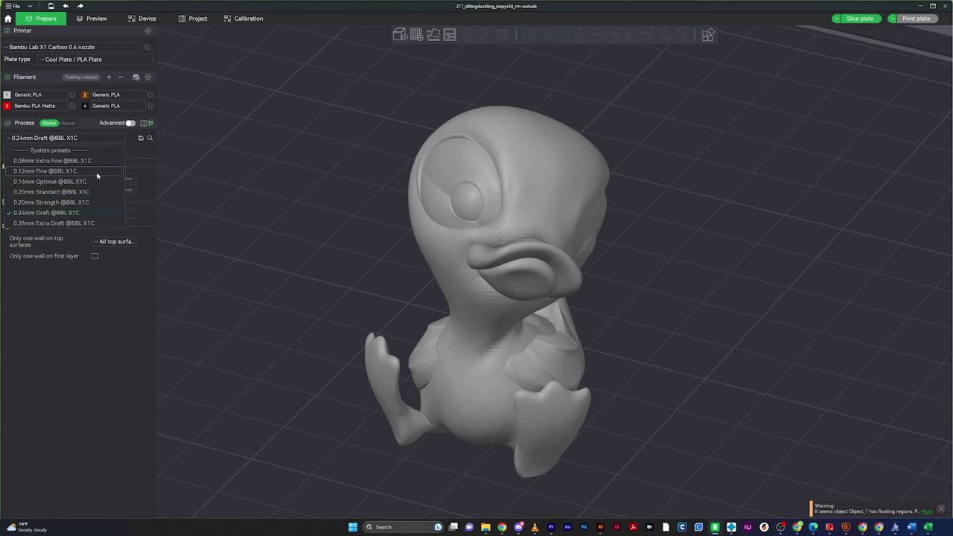
left_click(65, 203)
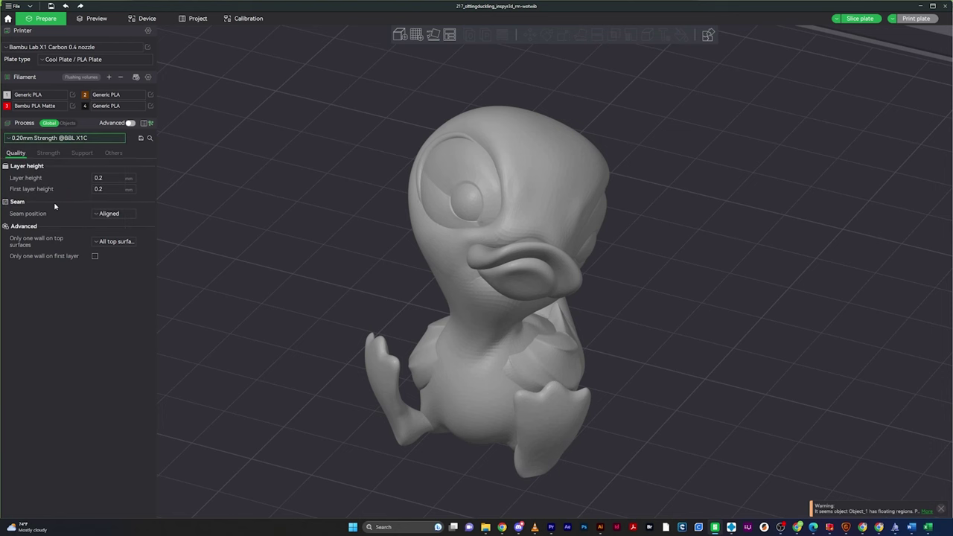